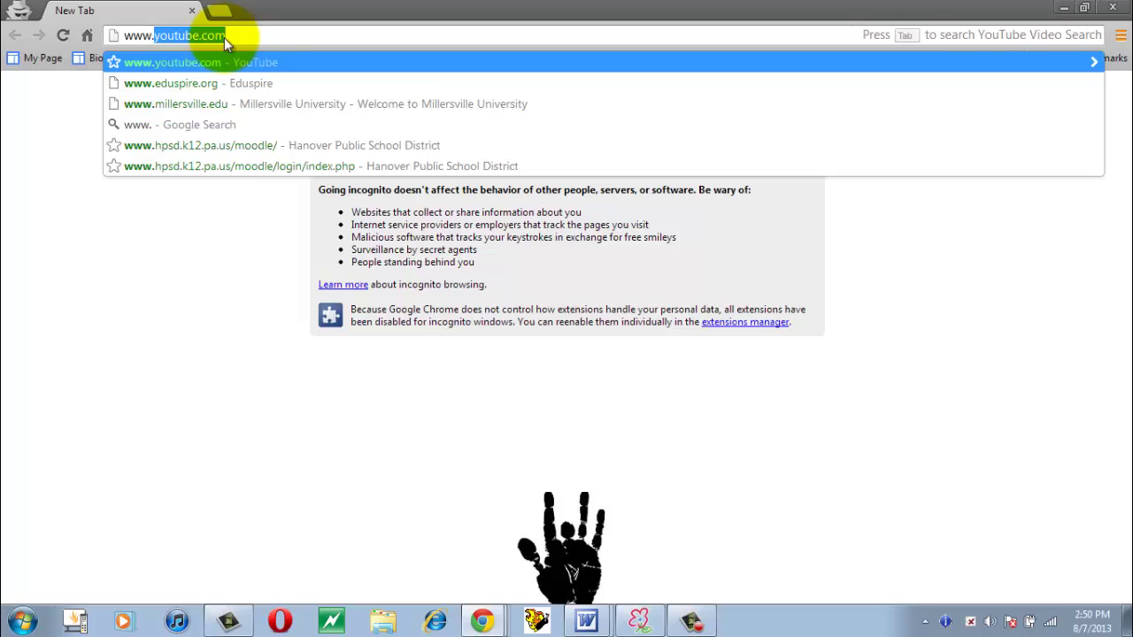
Load feedly.com, start the Login, and decline the Google permission request.
type("feedly.com")
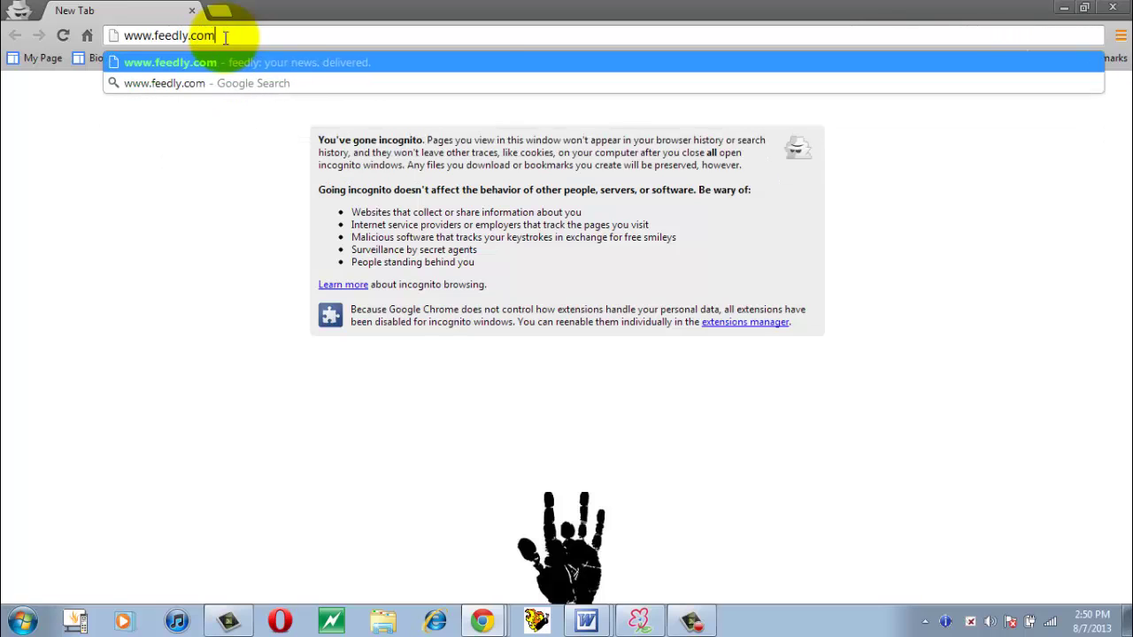
key("Return")
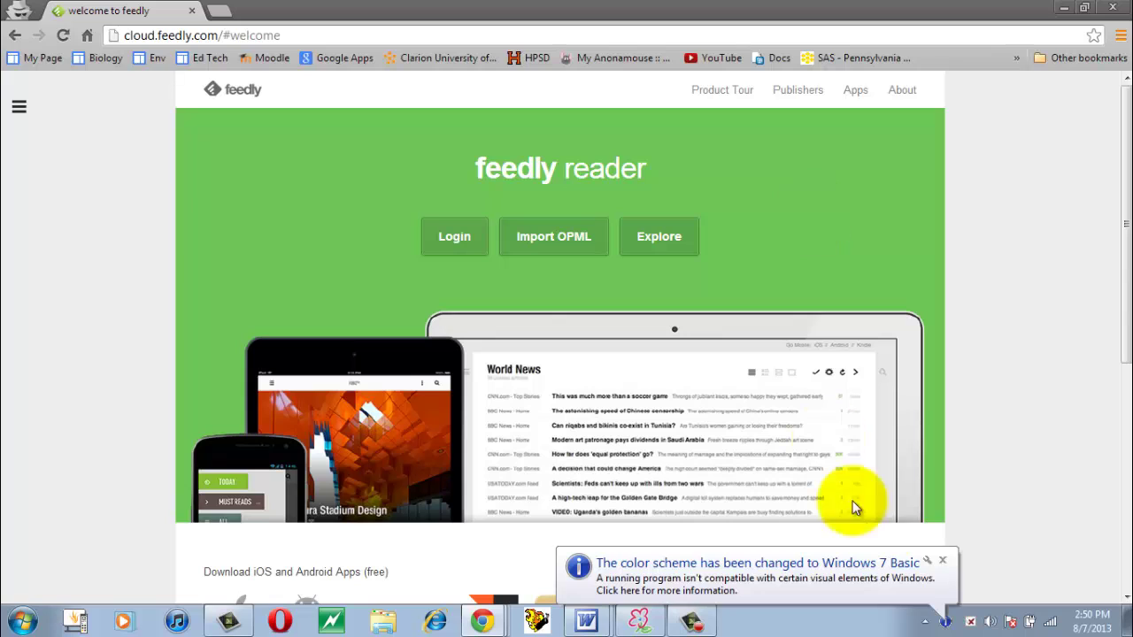
left_click(451, 234)
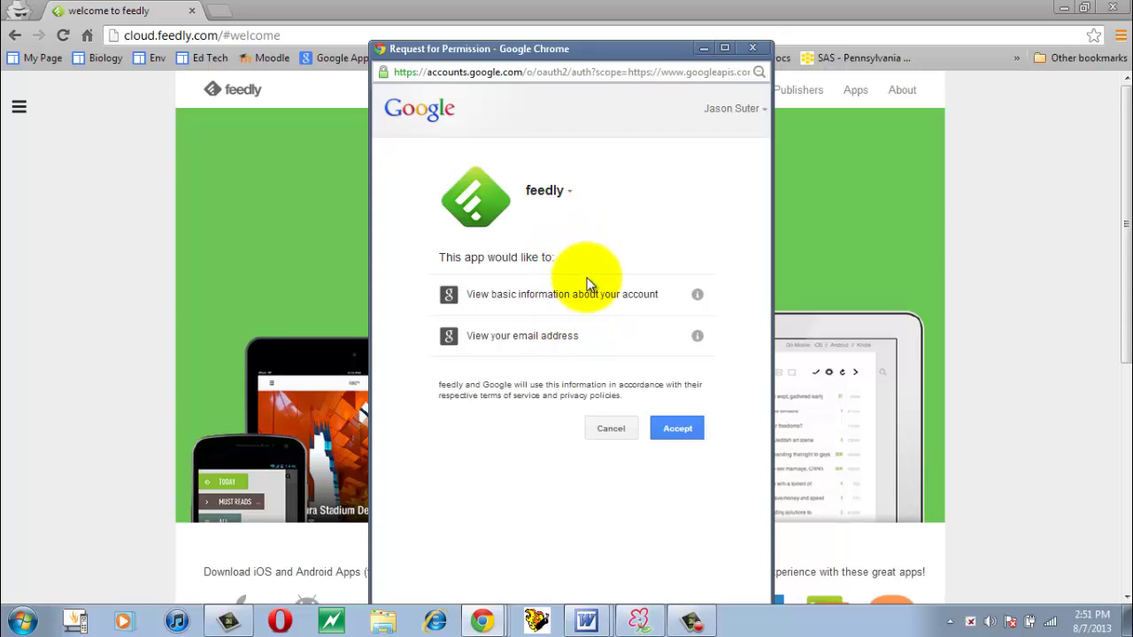
left_click(612, 429)
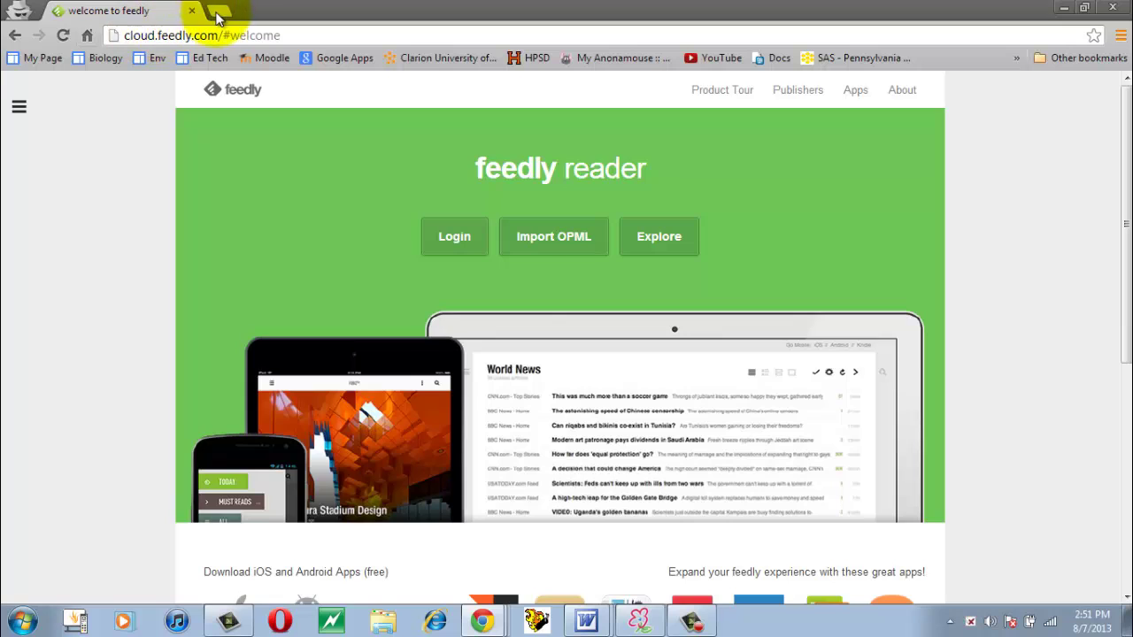
Sign out of the current Google account on google.com in a new tab.
left_click(219, 11)
type("google.com")
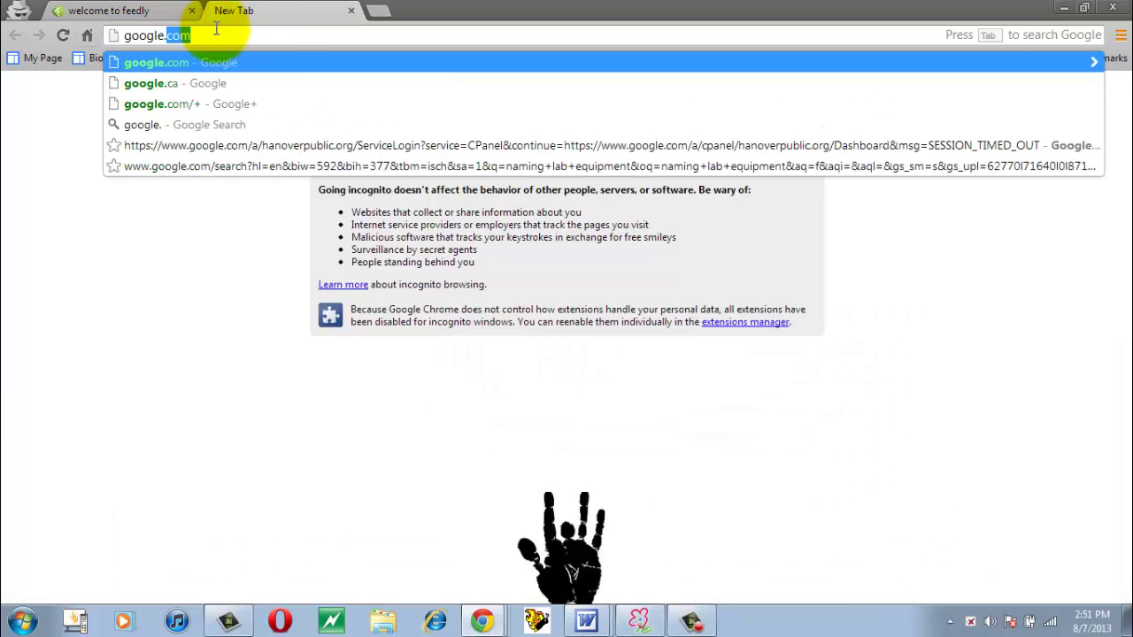
key("Return")
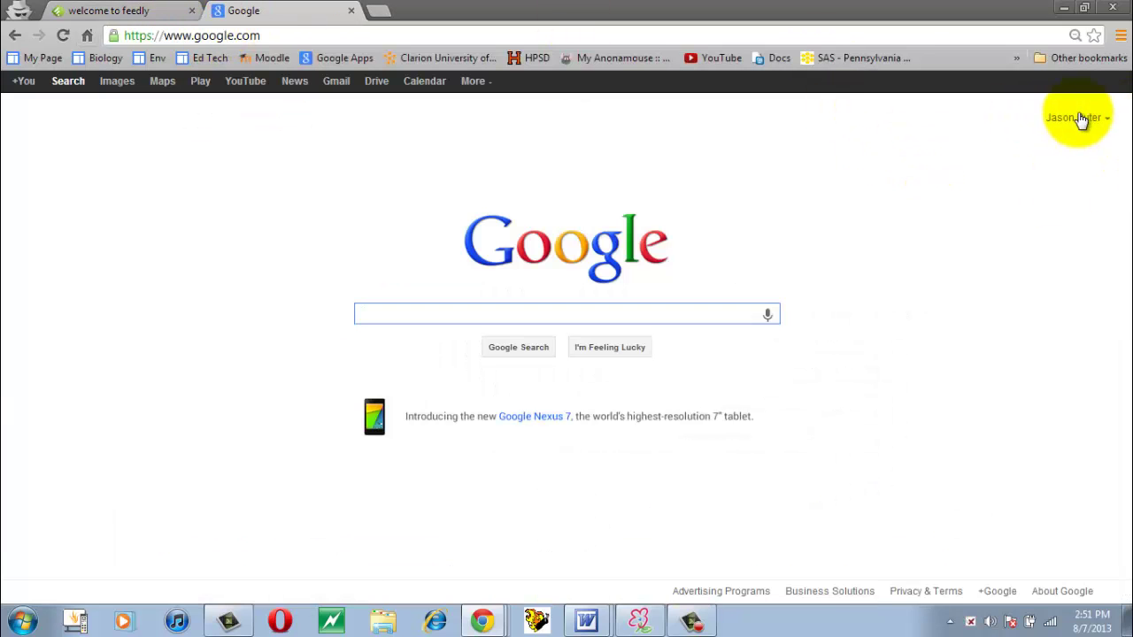
left_click(1104, 118)
left_click(1089, 267)
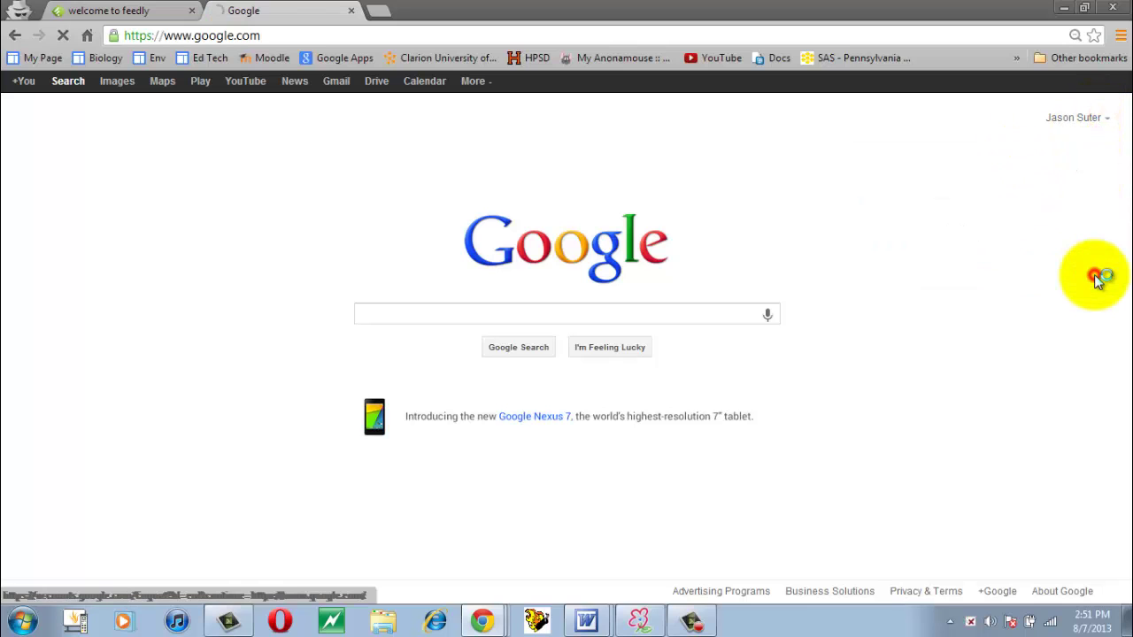
Log in to Feedly with the school Google account and grant Feedly access.
left_click(111, 9)
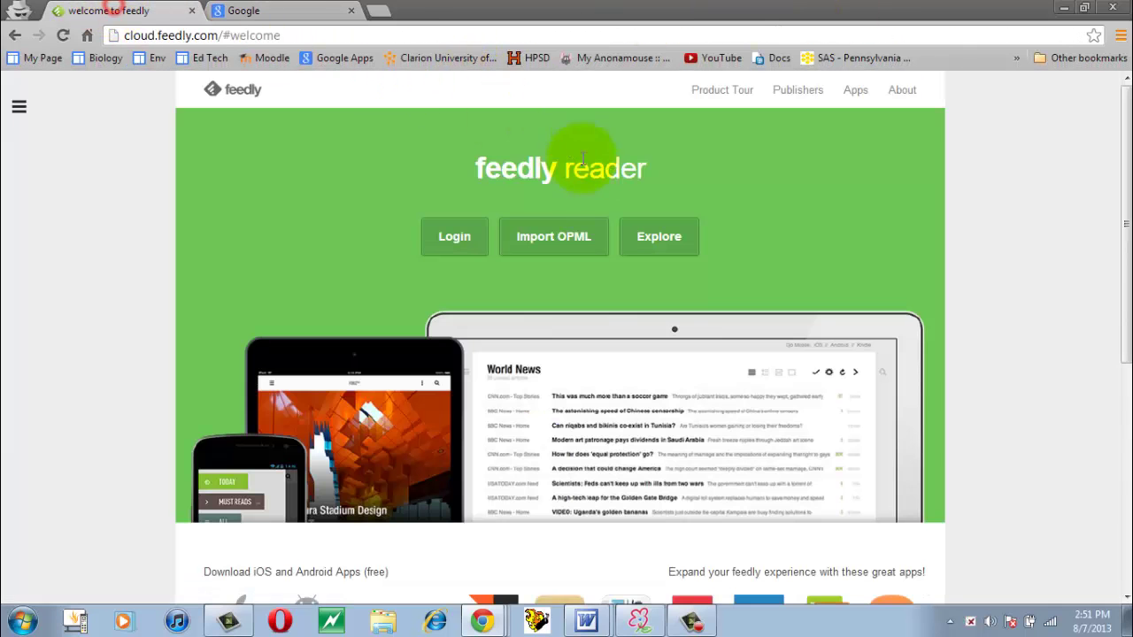
left_click(481, 227)
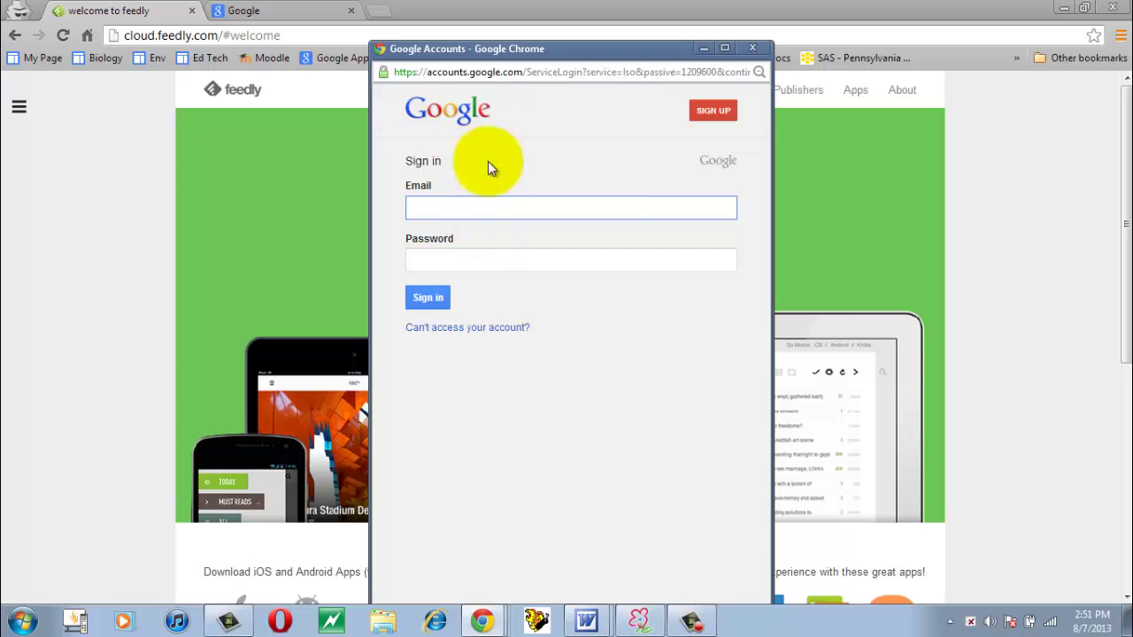
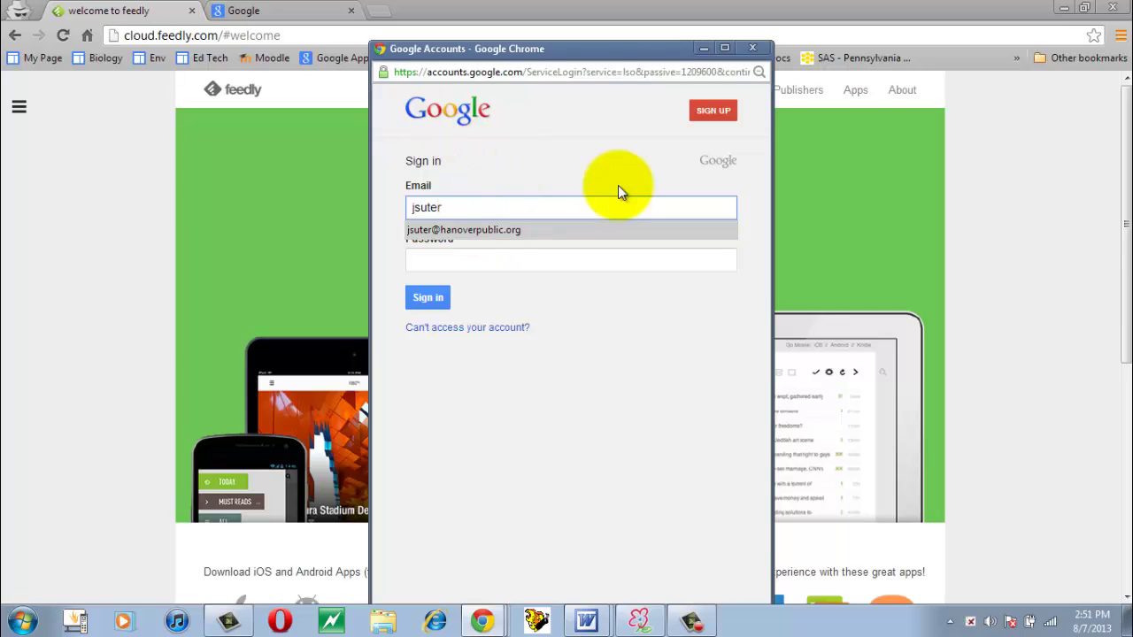
key("Return")
key("Tab")
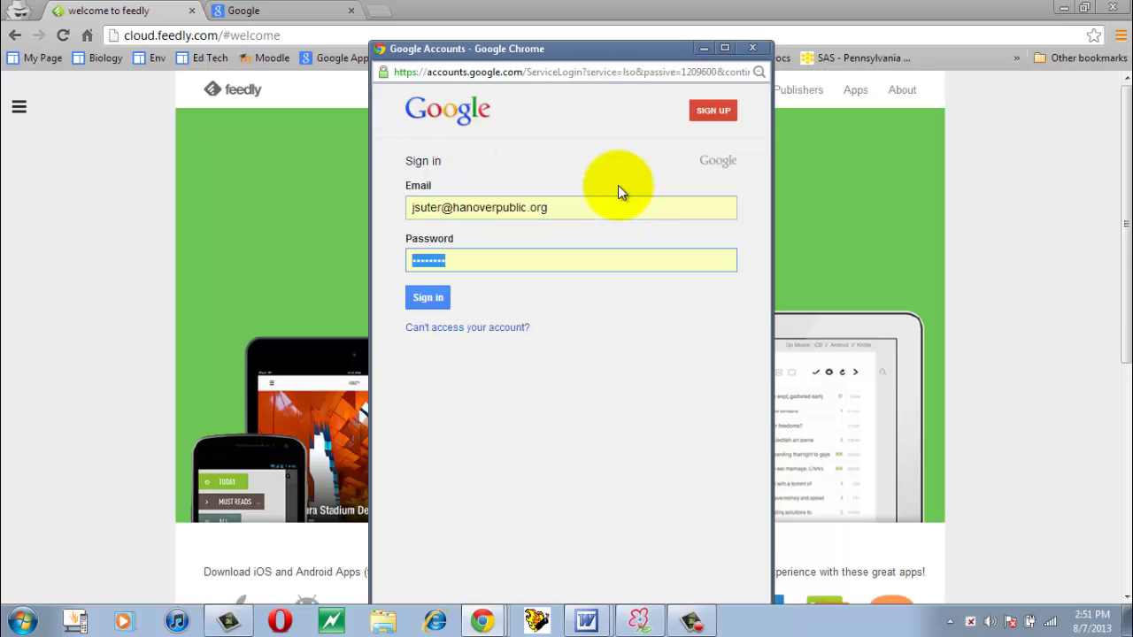
left_click(428, 297)
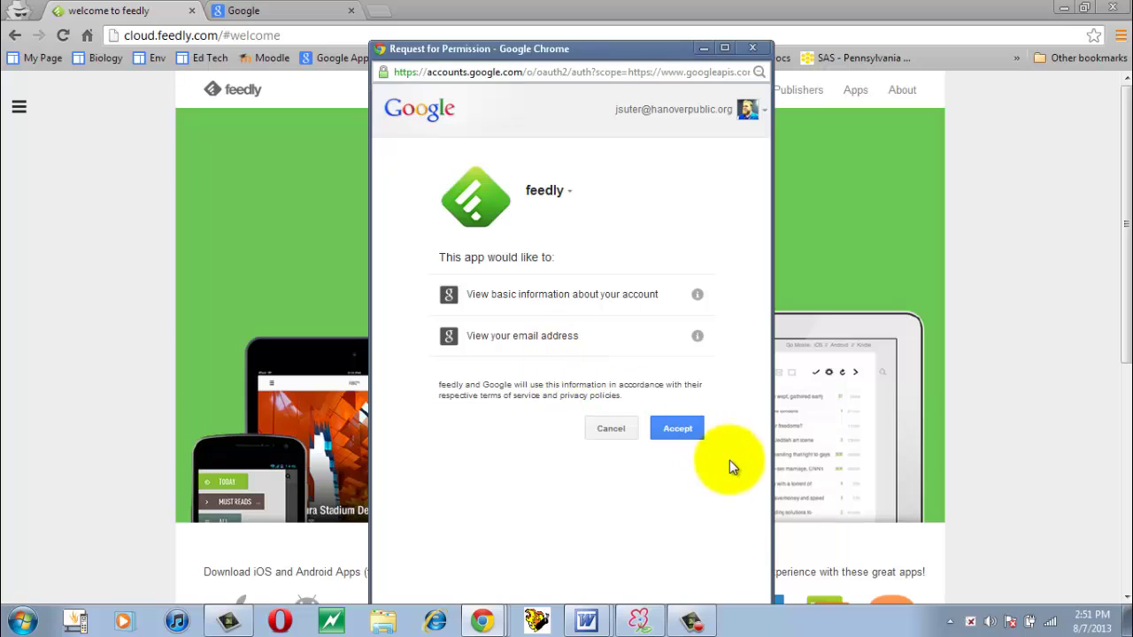
left_click(694, 427)
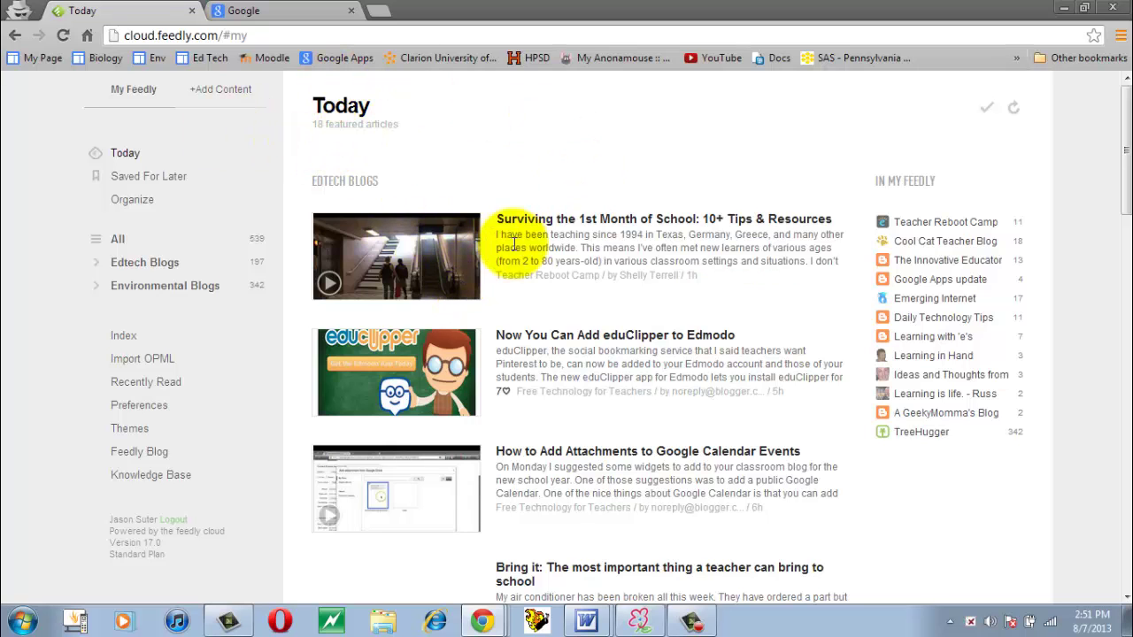
scroll(609, 247, "down", 15)
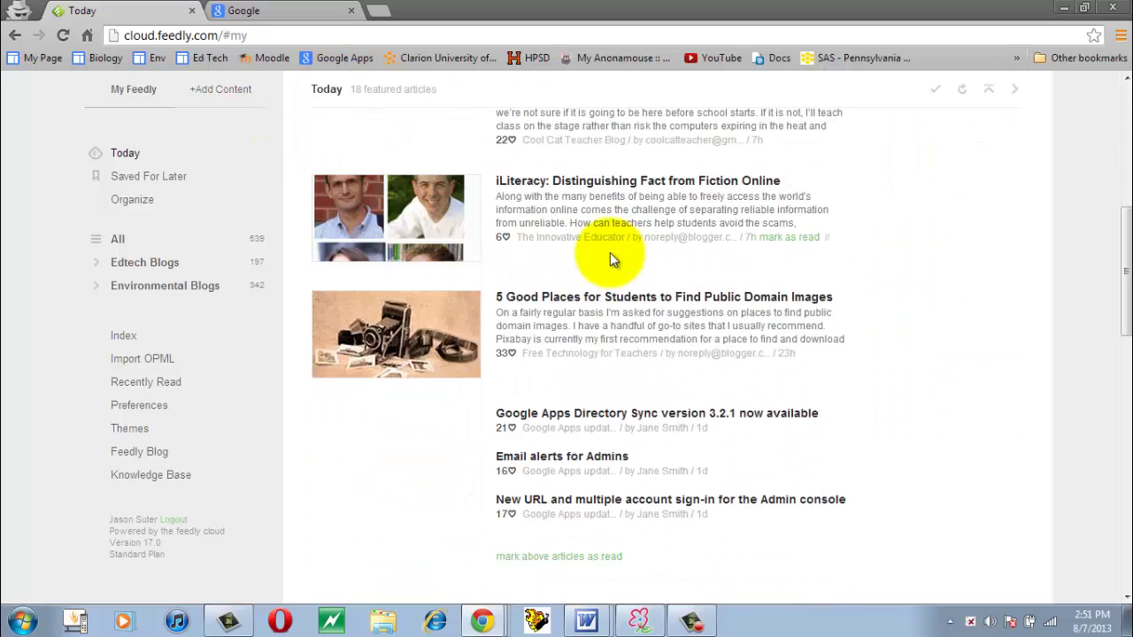
scroll(609, 257, "down", 5)
scroll(610, 256, "up", 10)
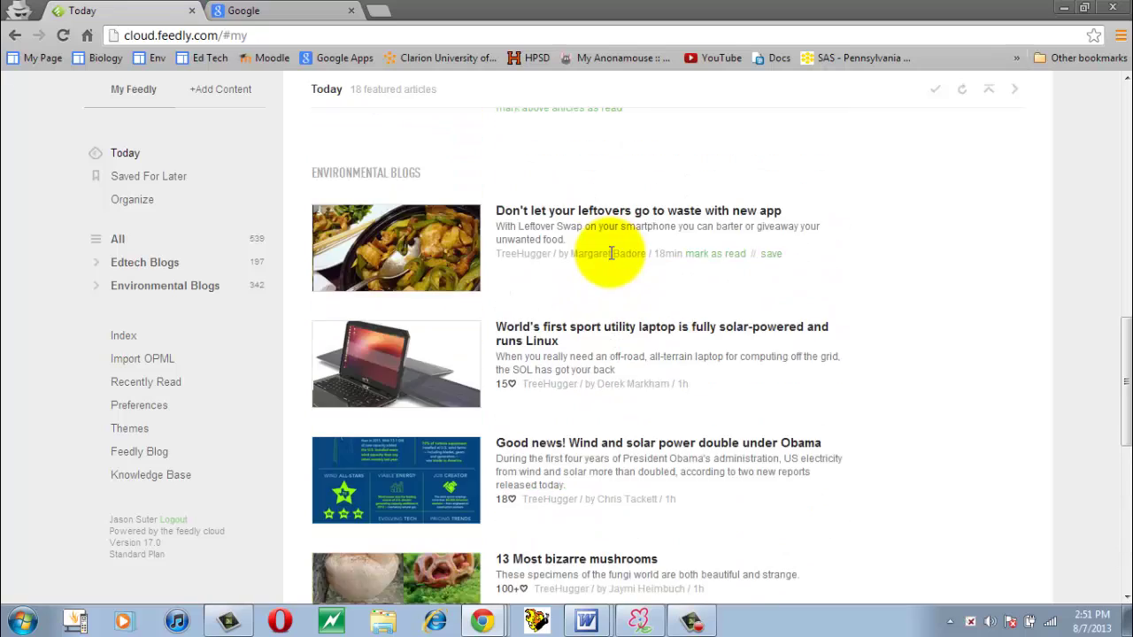
scroll(611, 258, "up", 3)
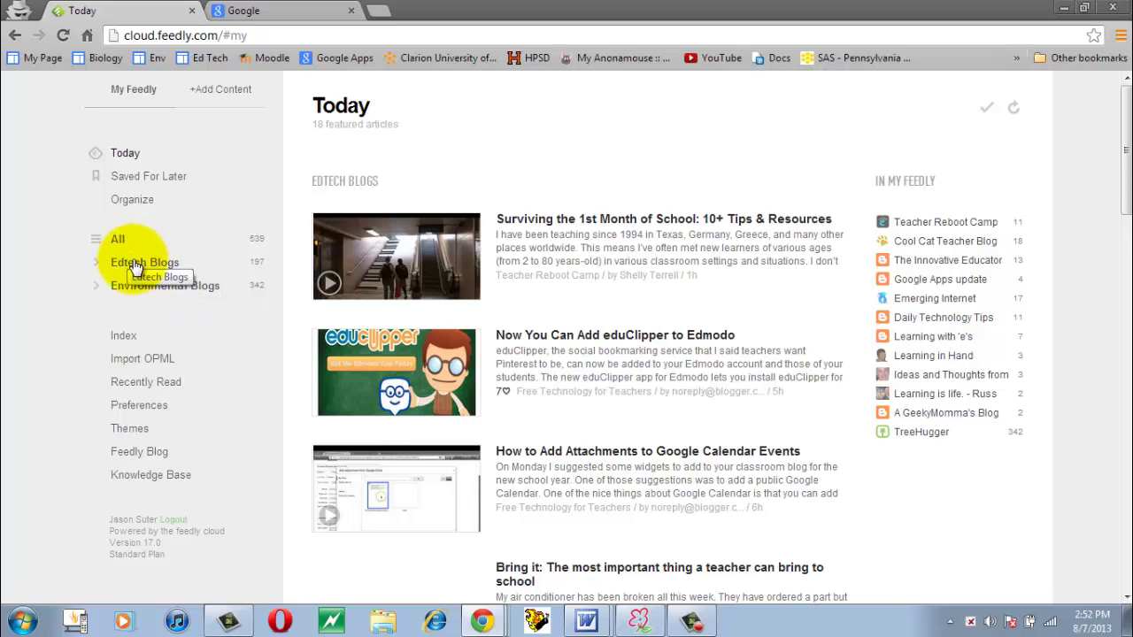
left_click(144, 264)
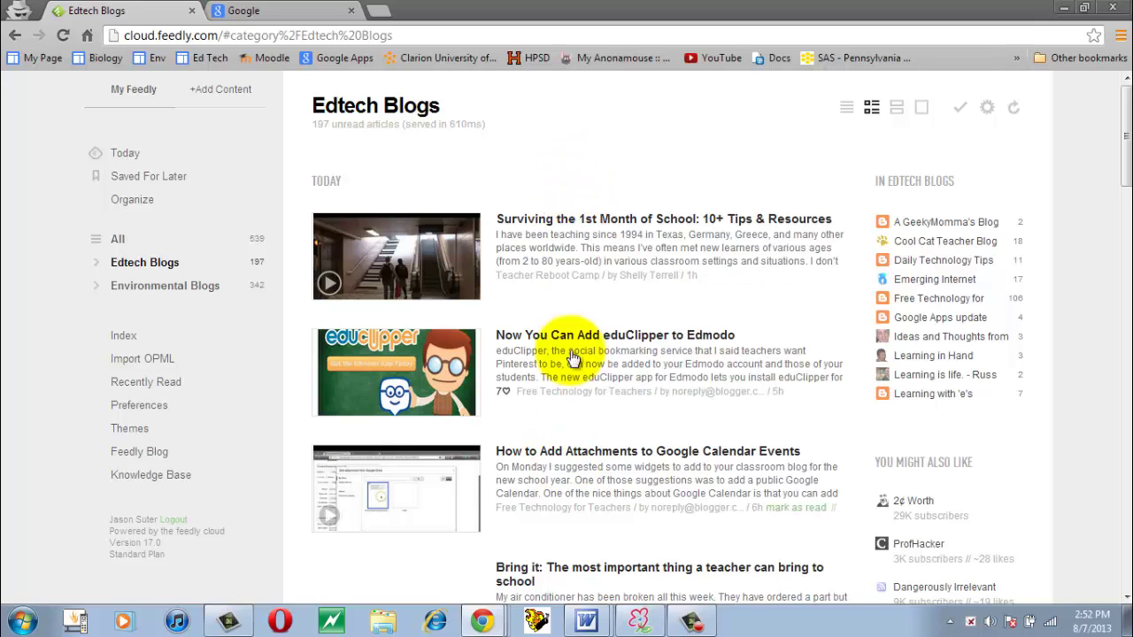
Expand and collapse Edtech Blogs' sources, then expand all Environmental Blogs sources including TreeHugger.
left_click(98, 273)
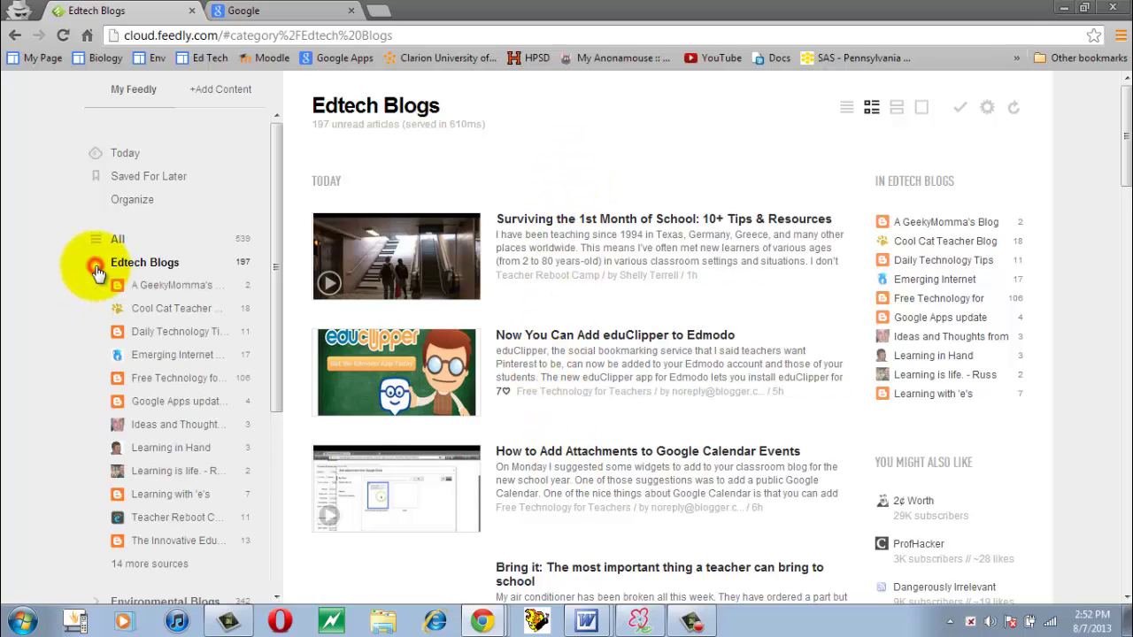
scroll(193, 308, "down", 2)
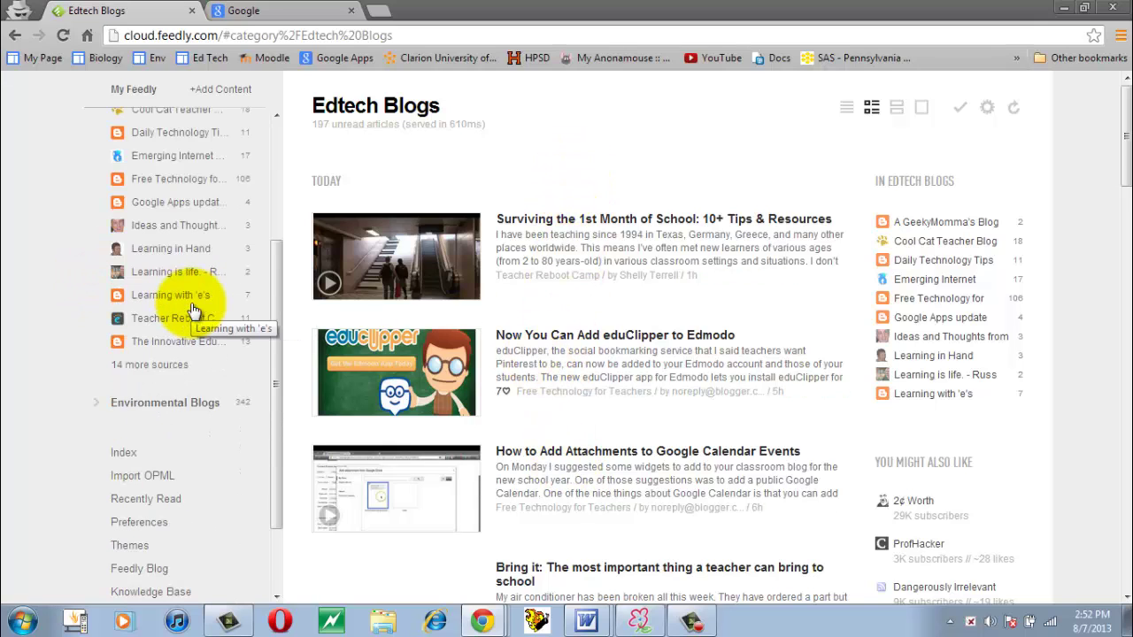
scroll(193, 308, "up", 3)
left_click(95, 262)
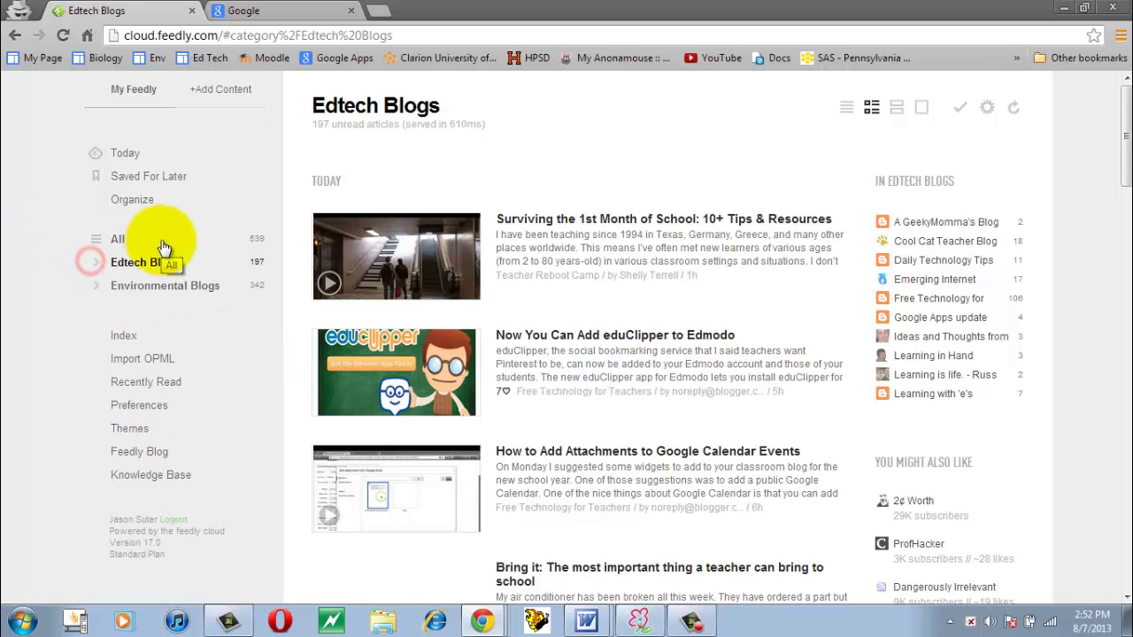
left_click(98, 285)
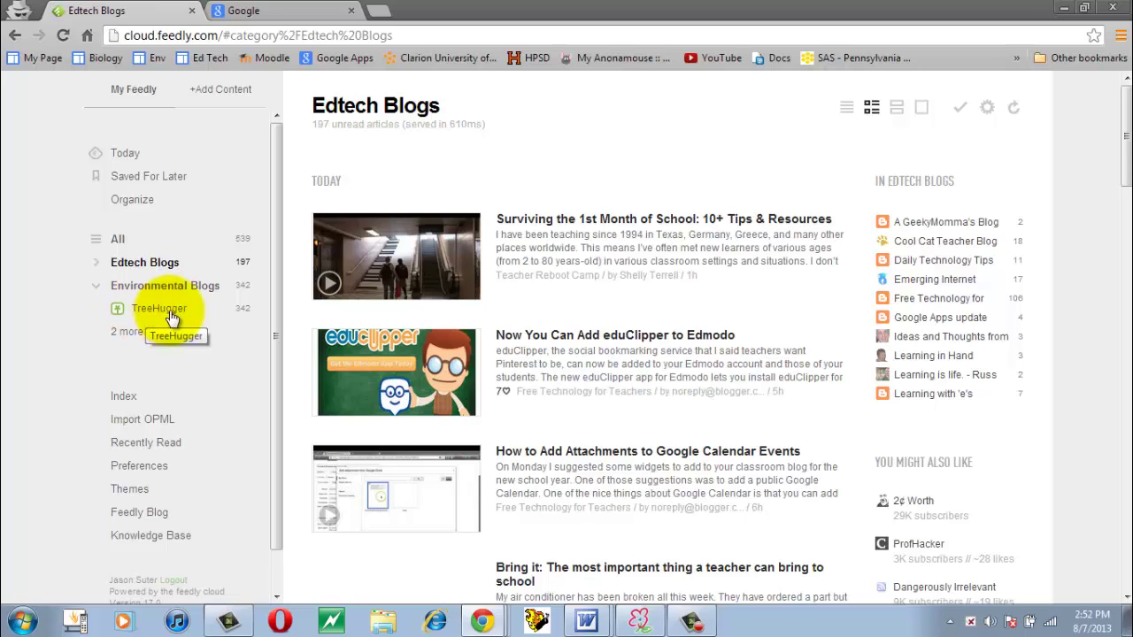
left_click(150, 331)
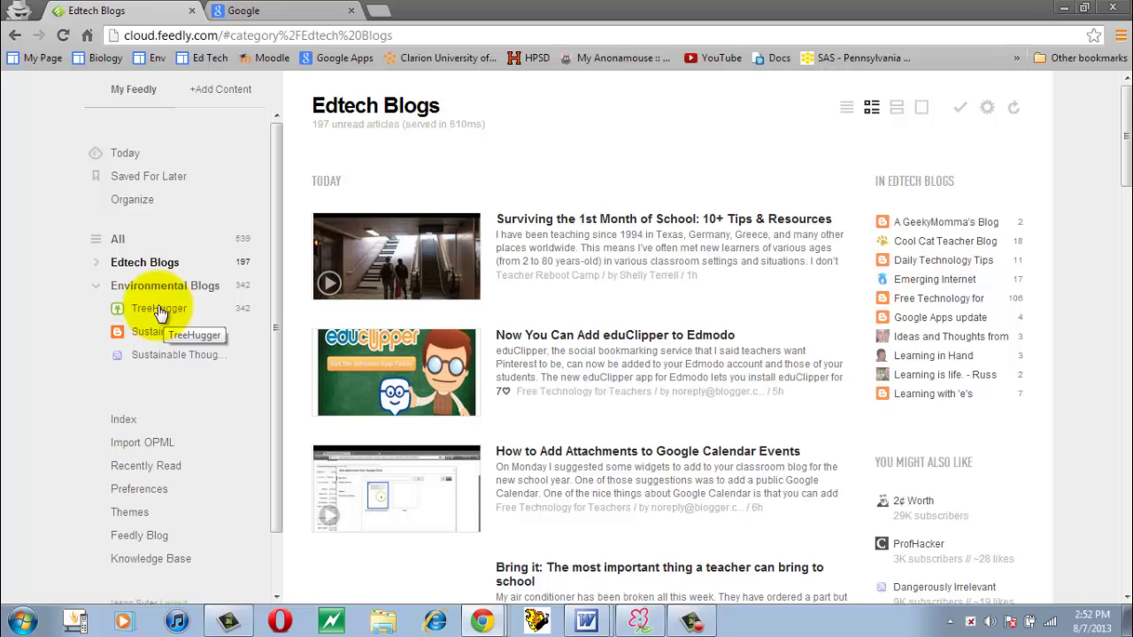
Open the Environmental class website's PLN and Blog Instructions page.
left_click(252, 9)
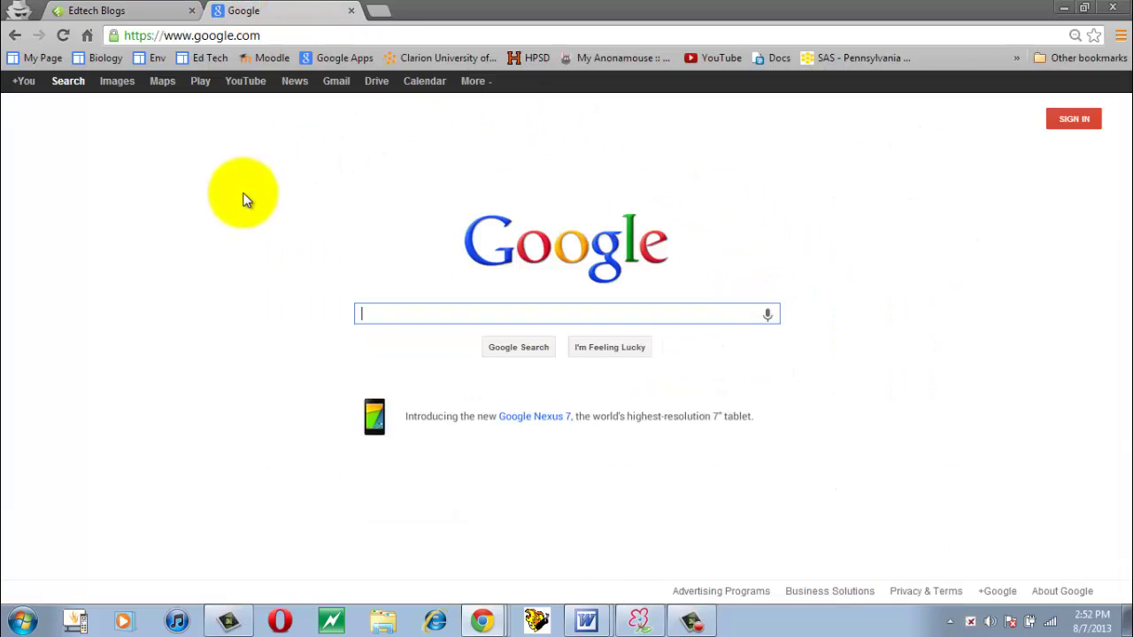
left_click(158, 57)
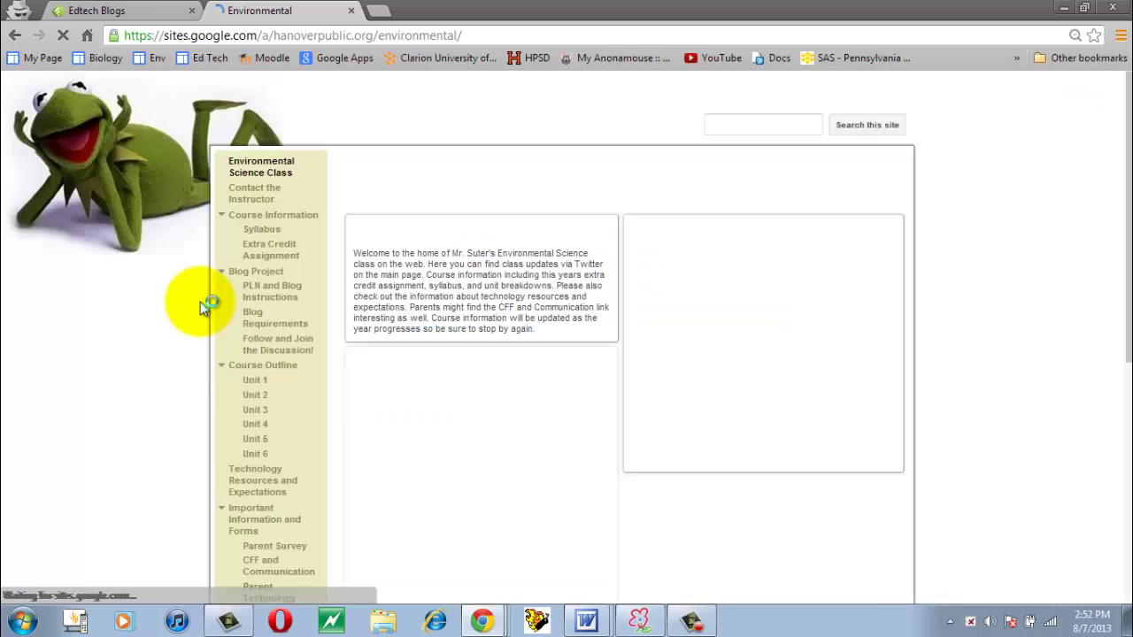
left_click(270, 294)
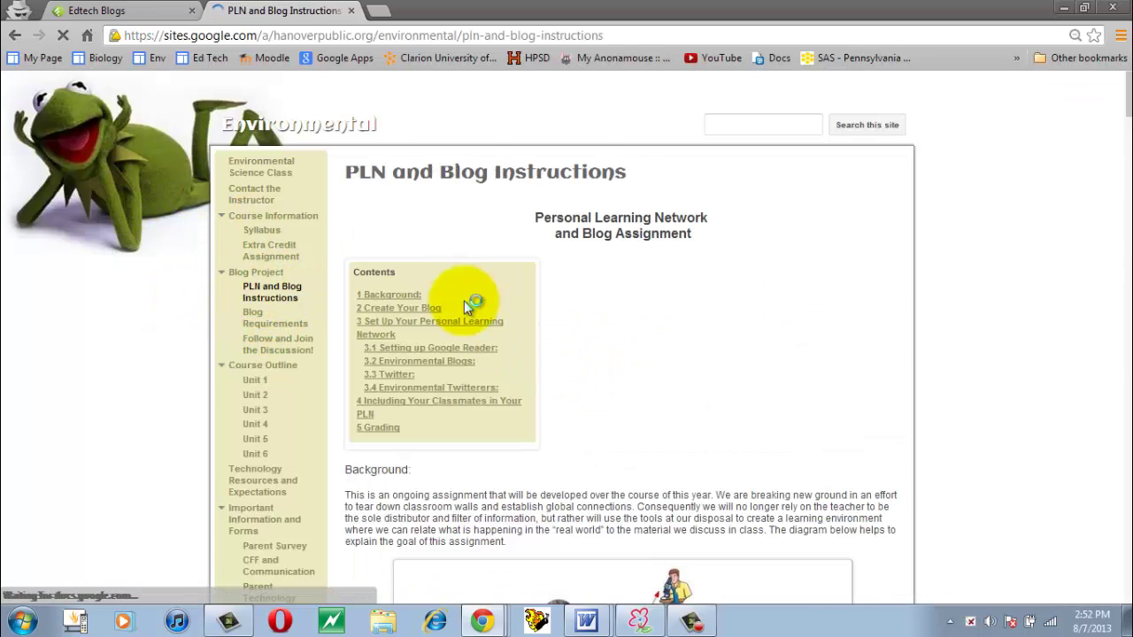
scroll(458, 261, "down", 15)
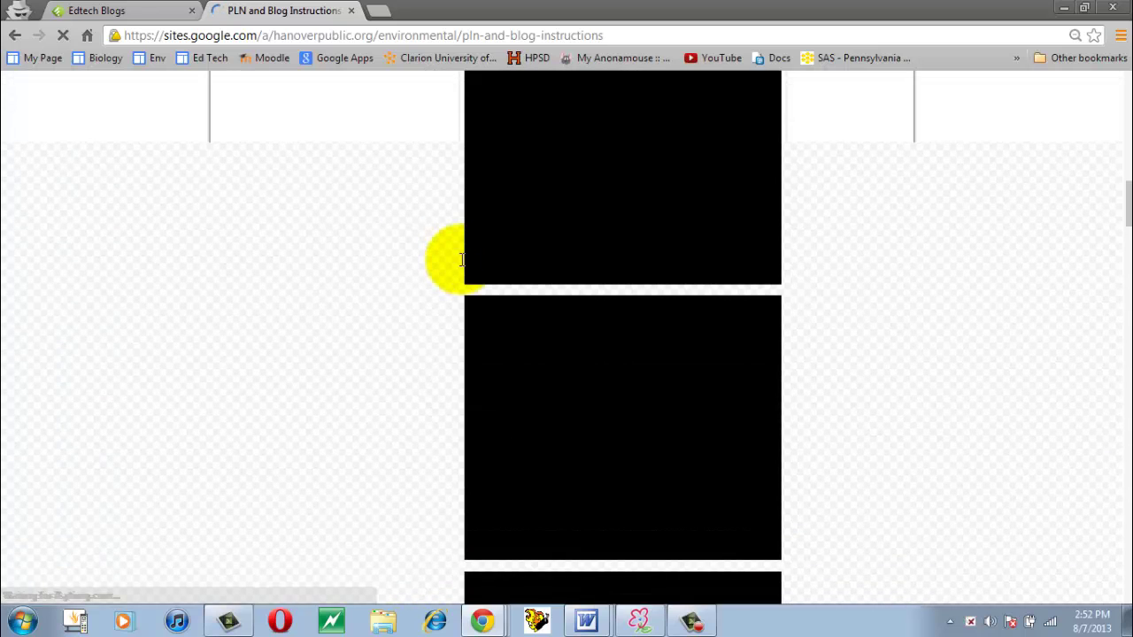
scroll(460, 266, "down", 5)
scroll(461, 263, "up", 2)
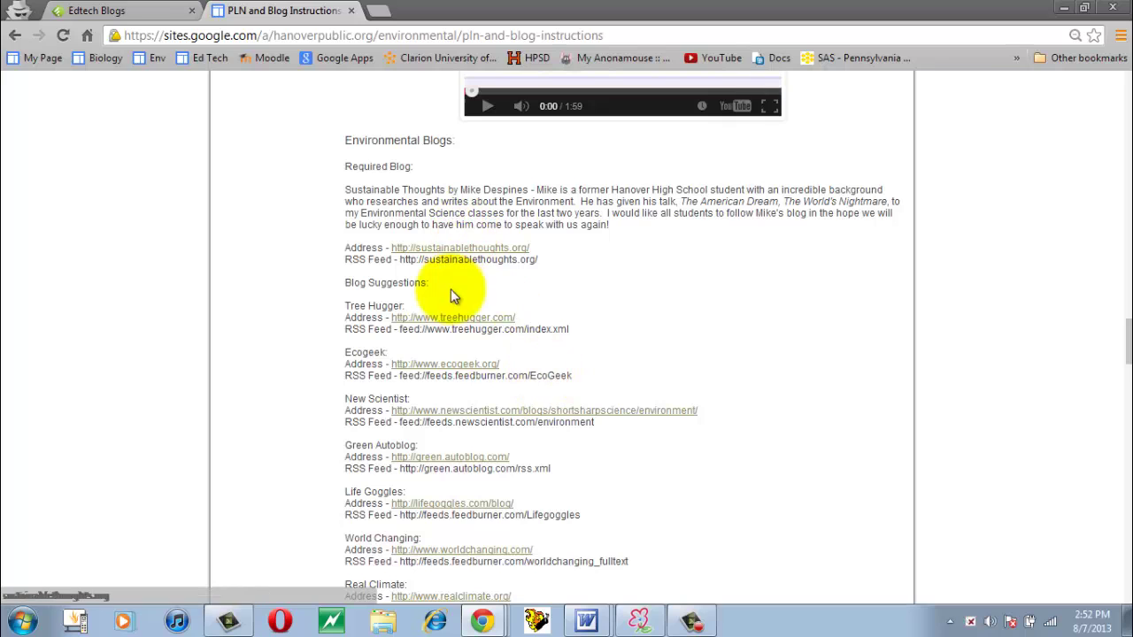
scroll(767, 332, "down", 1)
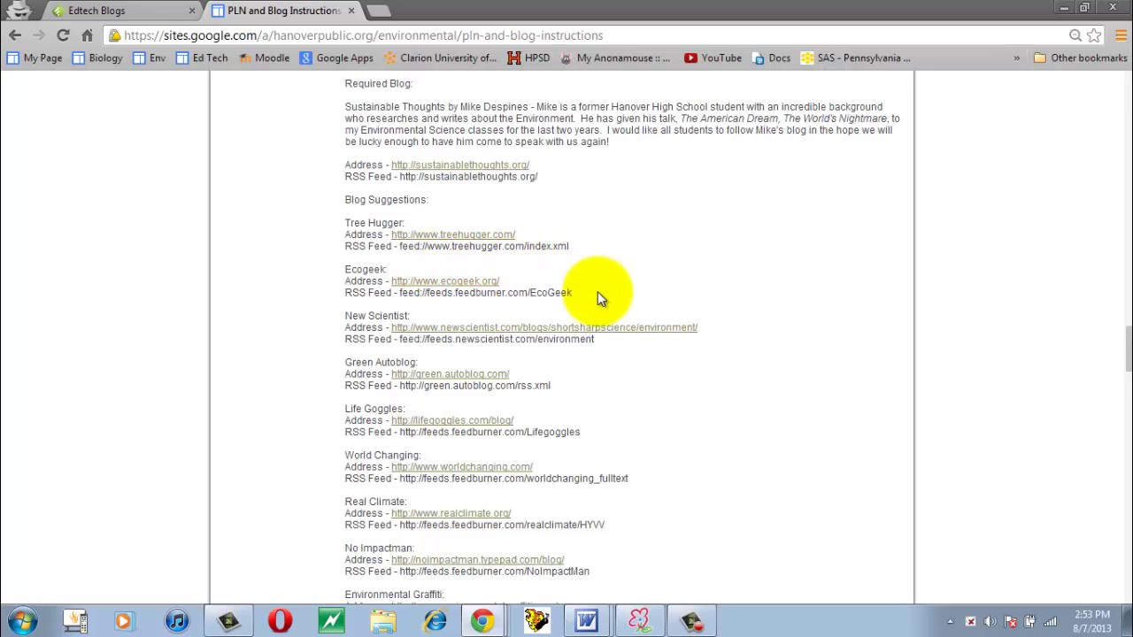
left_click_drag(503, 278, 394, 285)
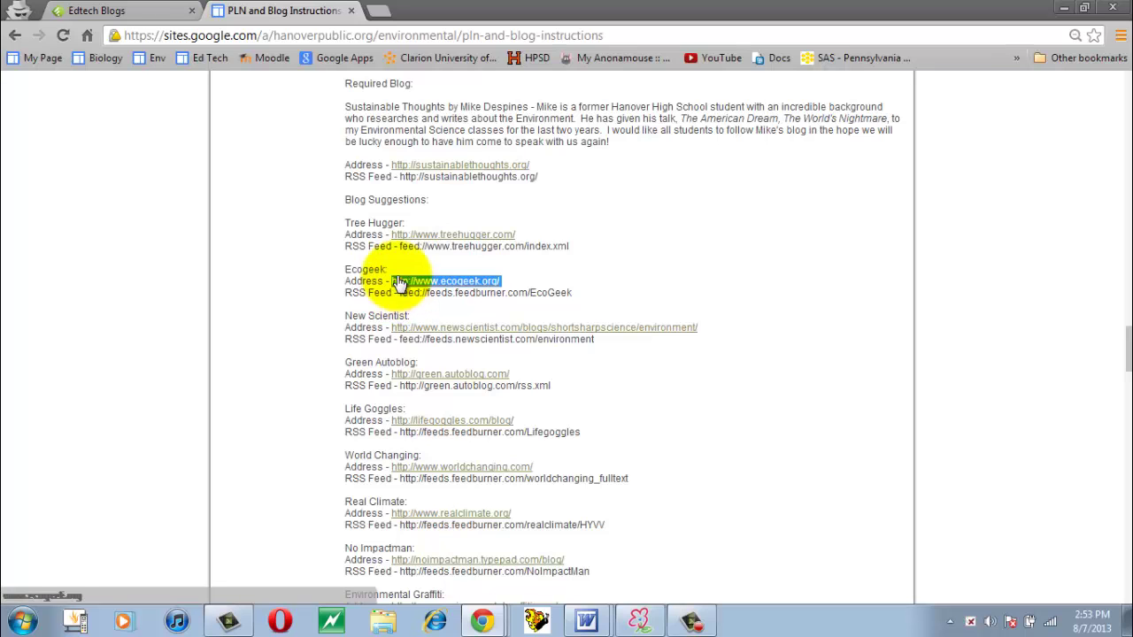
left_click(130, 9)
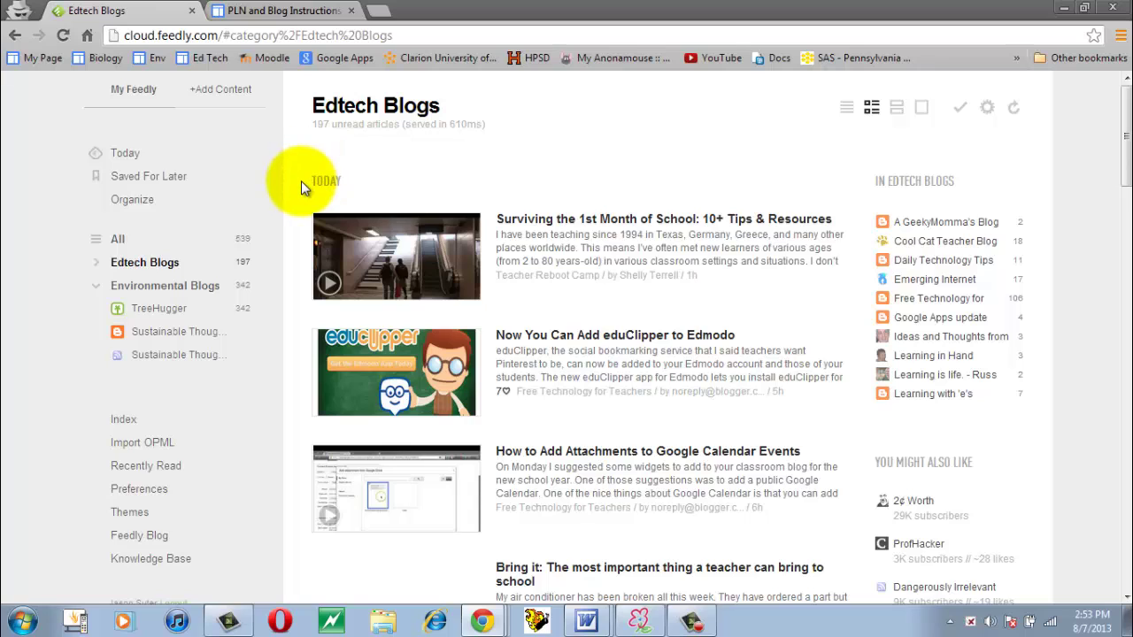
left_click(222, 94)
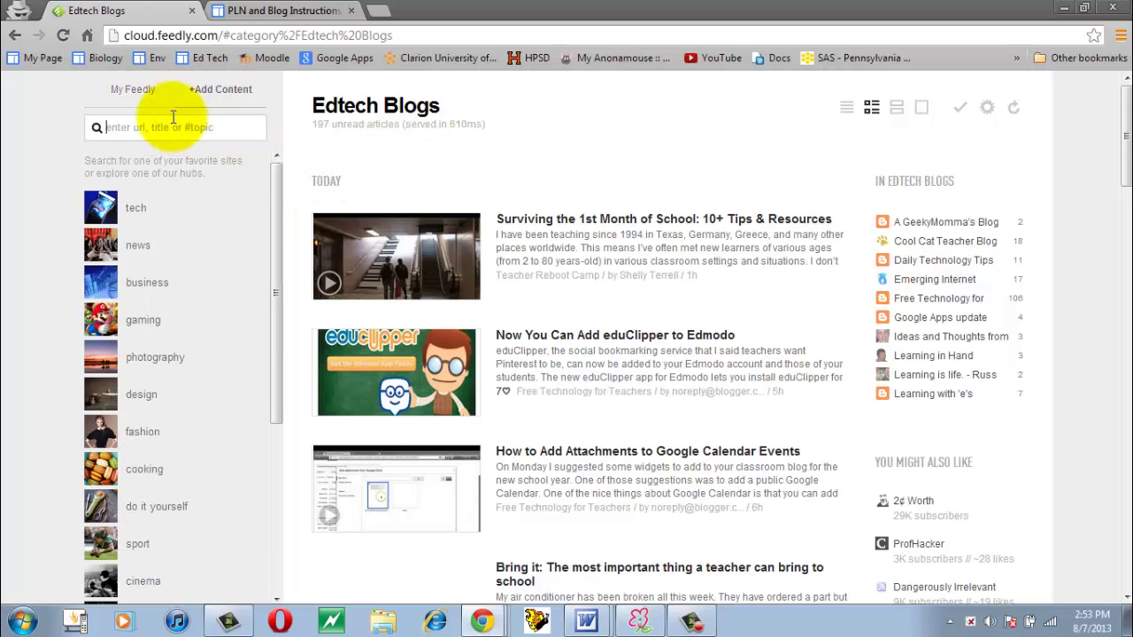
key("Return")
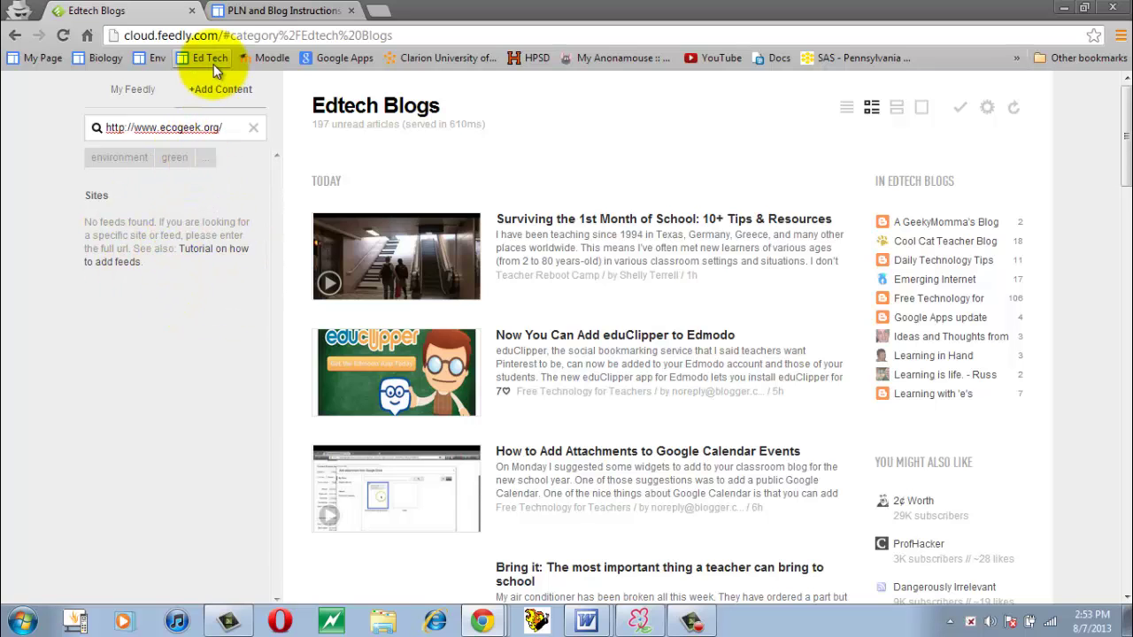
Copy the New Scientist blog's link address and select the old Ecogeek search text.
left_click(248, 10)
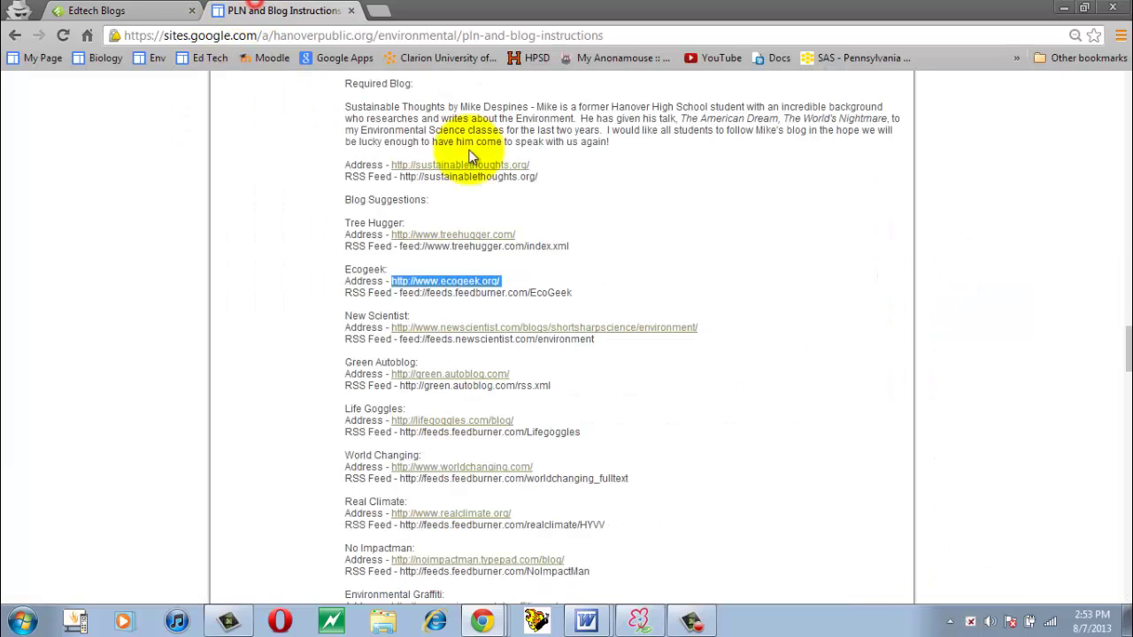
right_click(627, 333)
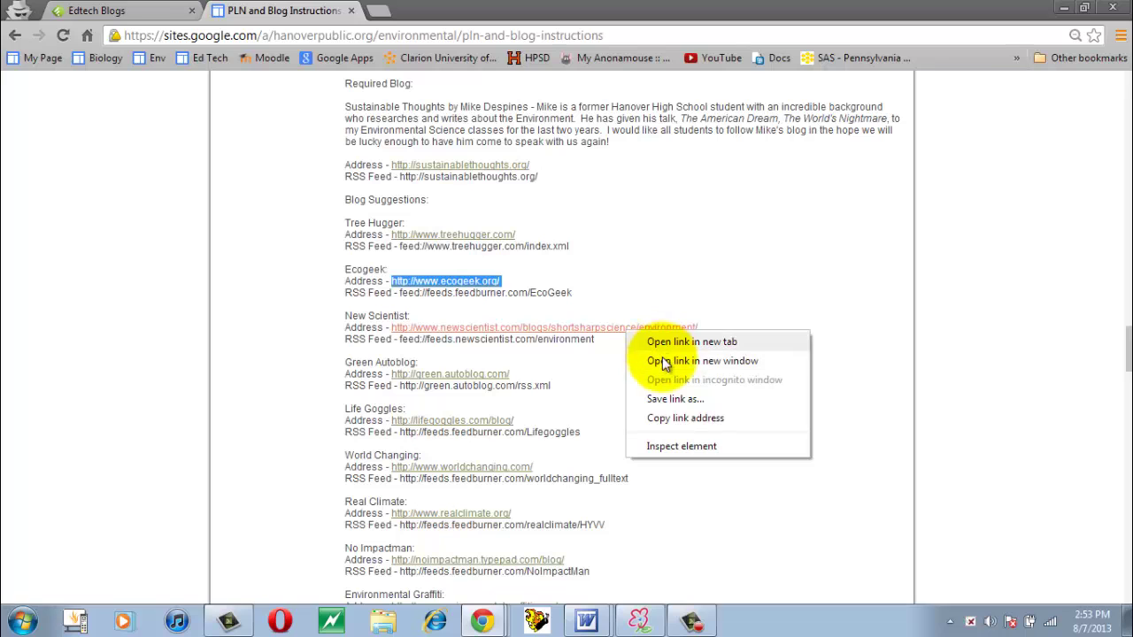
left_click(658, 418)
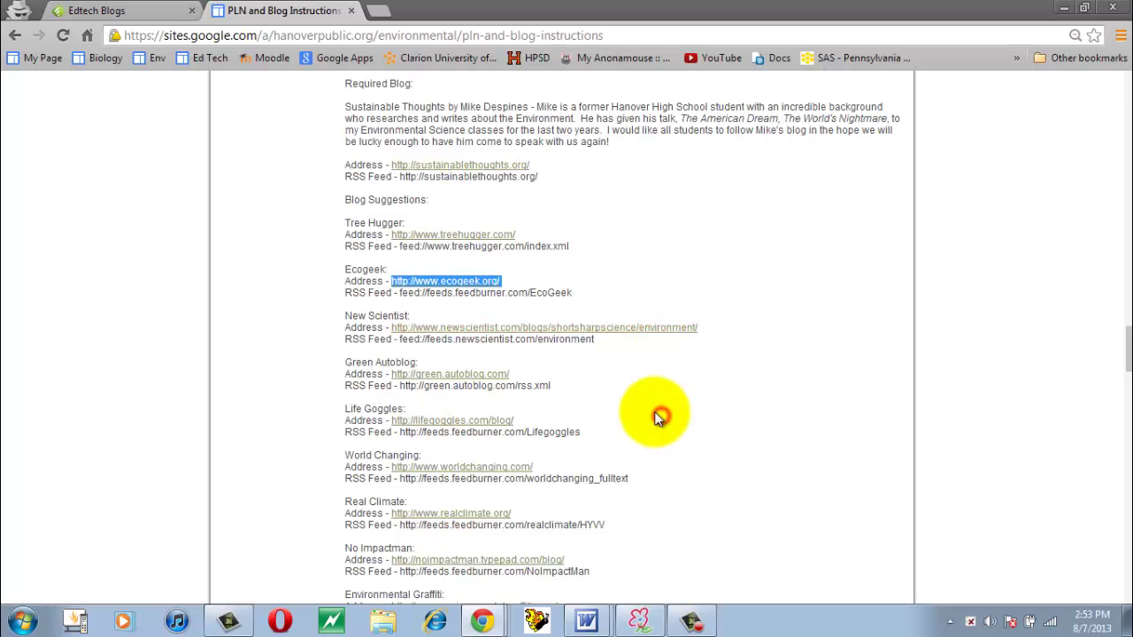
left_click(89, 10)
left_click_drag(226, 128, 50, 131)
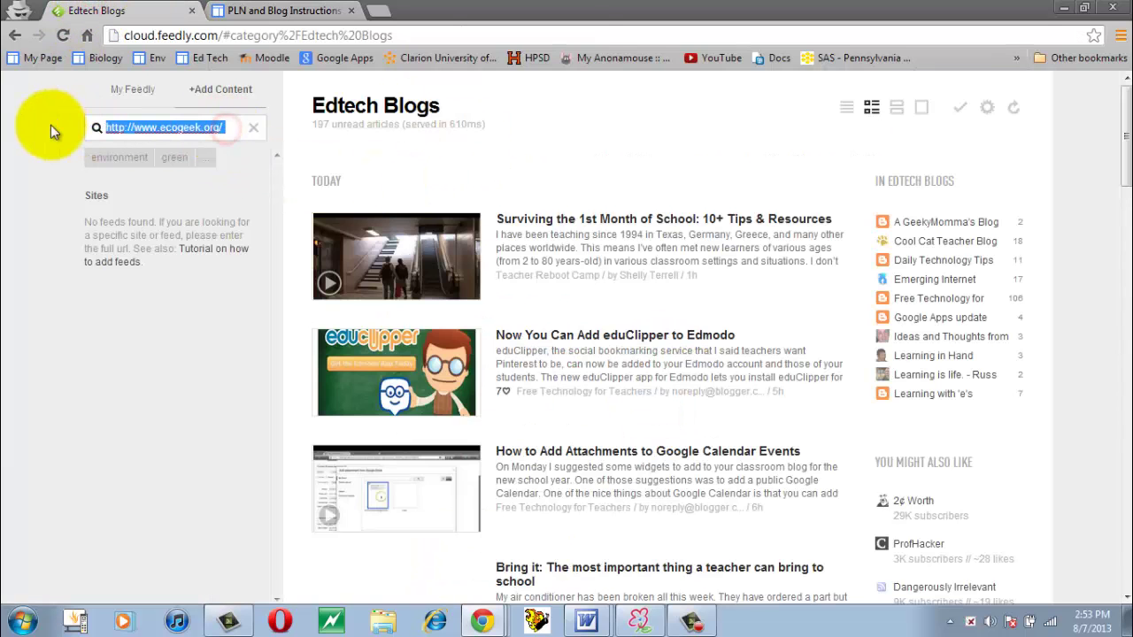
Search with the pasted New Scientist address and preview Short Sharp Science's recent articles.
key("ctrl+v")
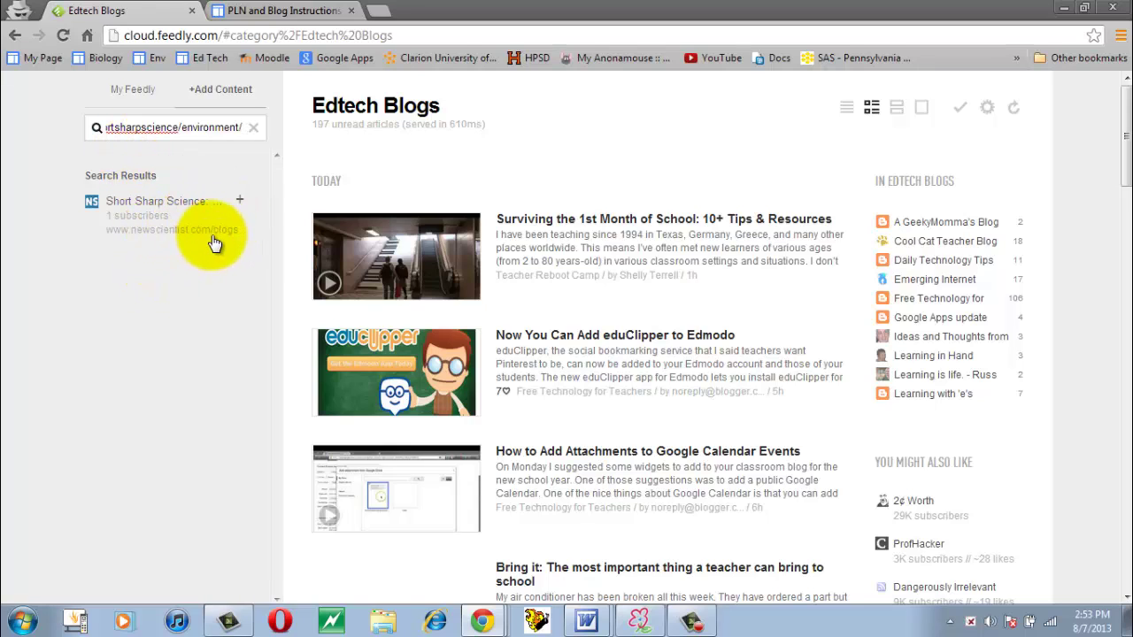
left_click(160, 204)
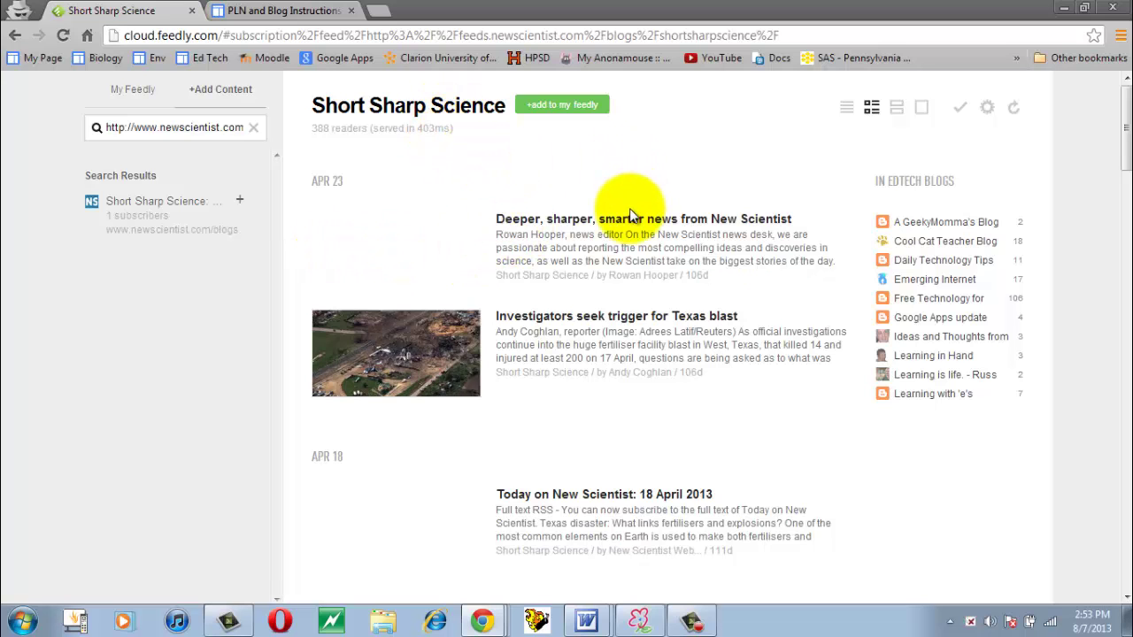
scroll(628, 261, "down", 4)
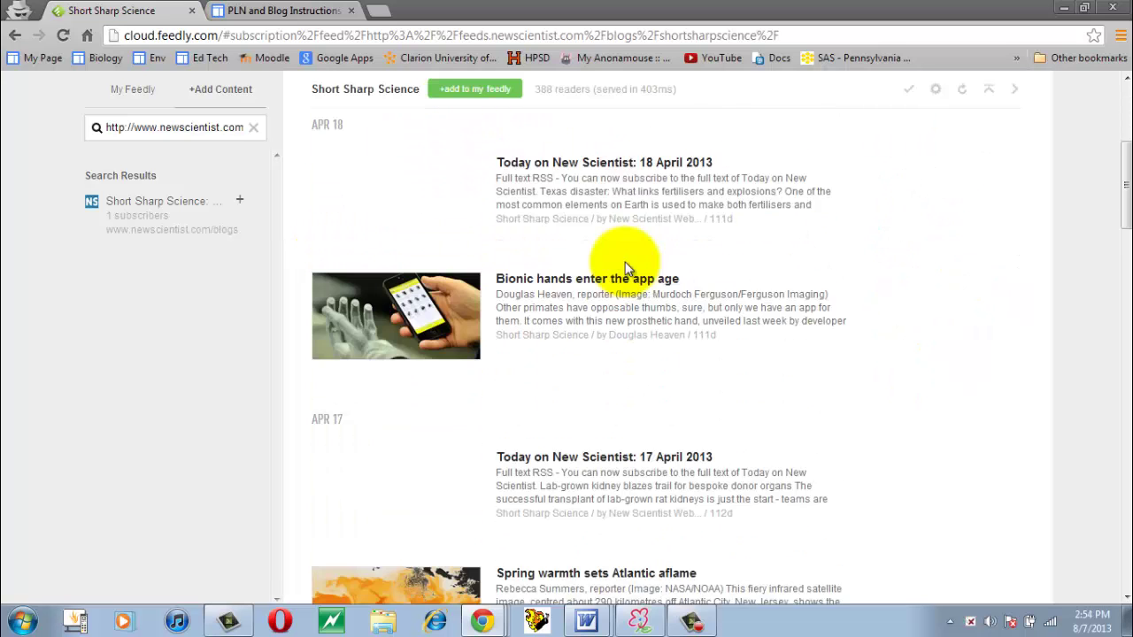
scroll(625, 264, "down", 4)
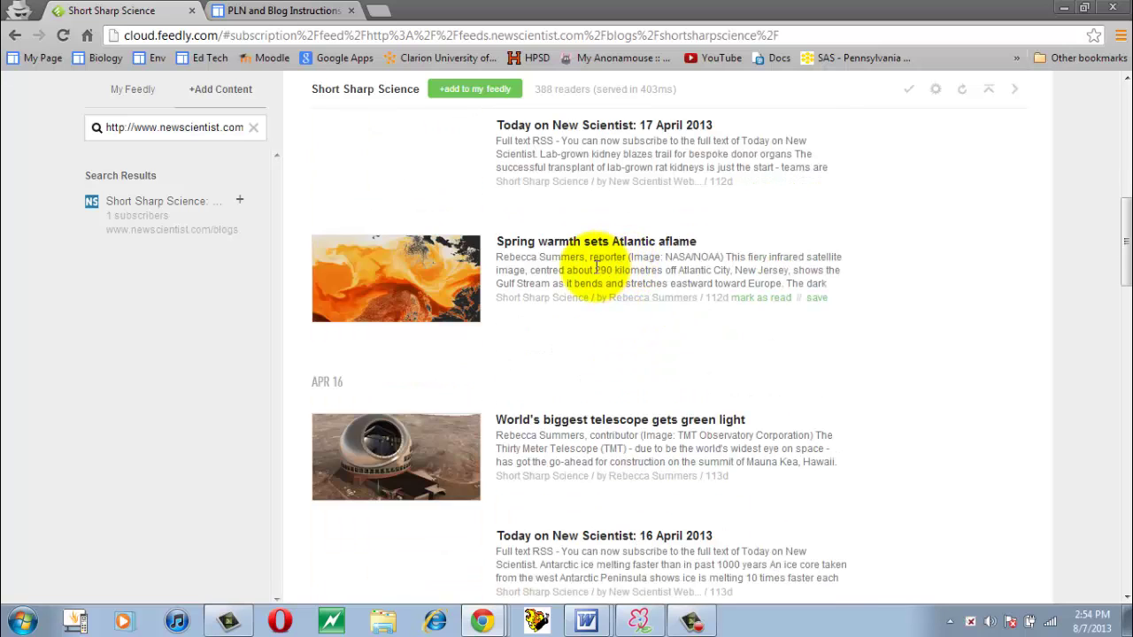
scroll(595, 264, "down", 6)
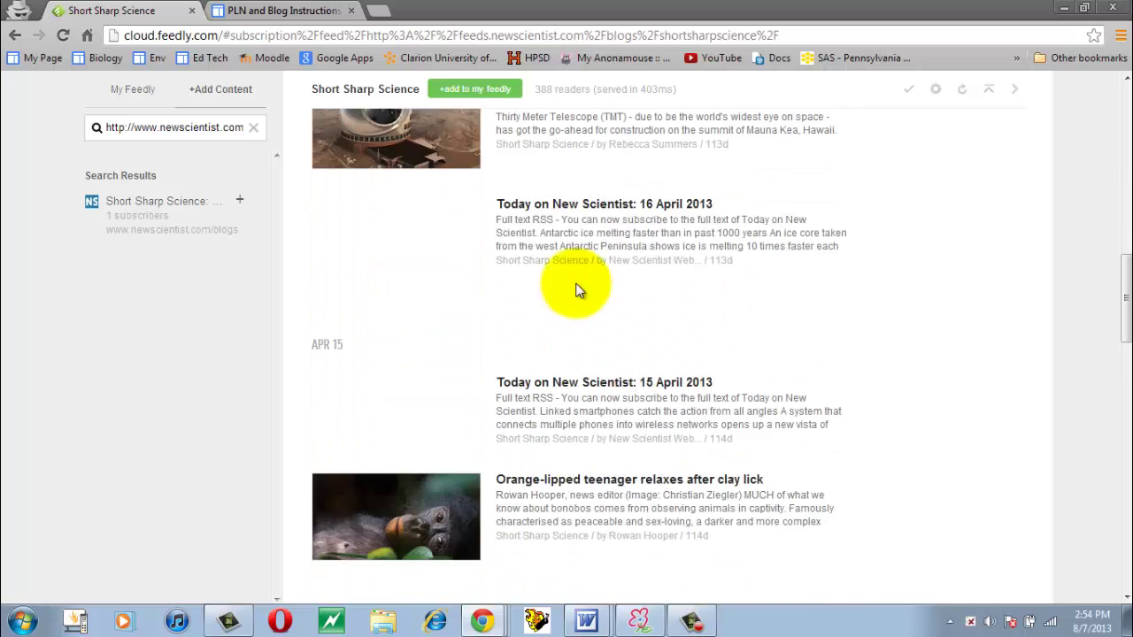
scroll(575, 292, "down", 1)
scroll(576, 345, "up", 10)
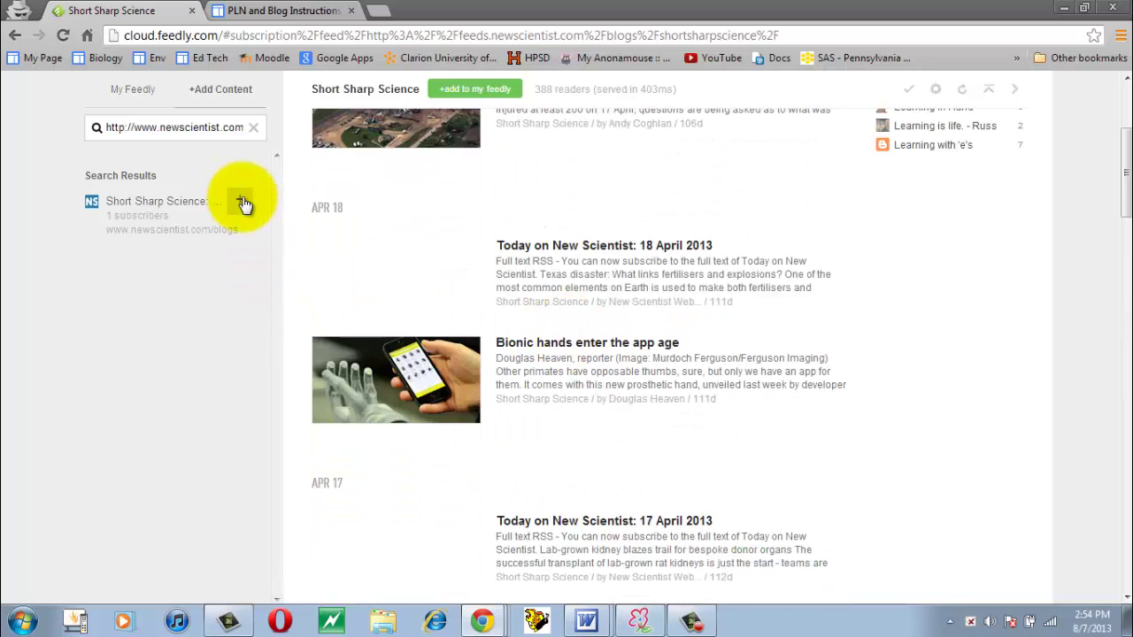
Add Short Sharp Science as a new source under the Environmental Blogs category.
left_click(243, 203)
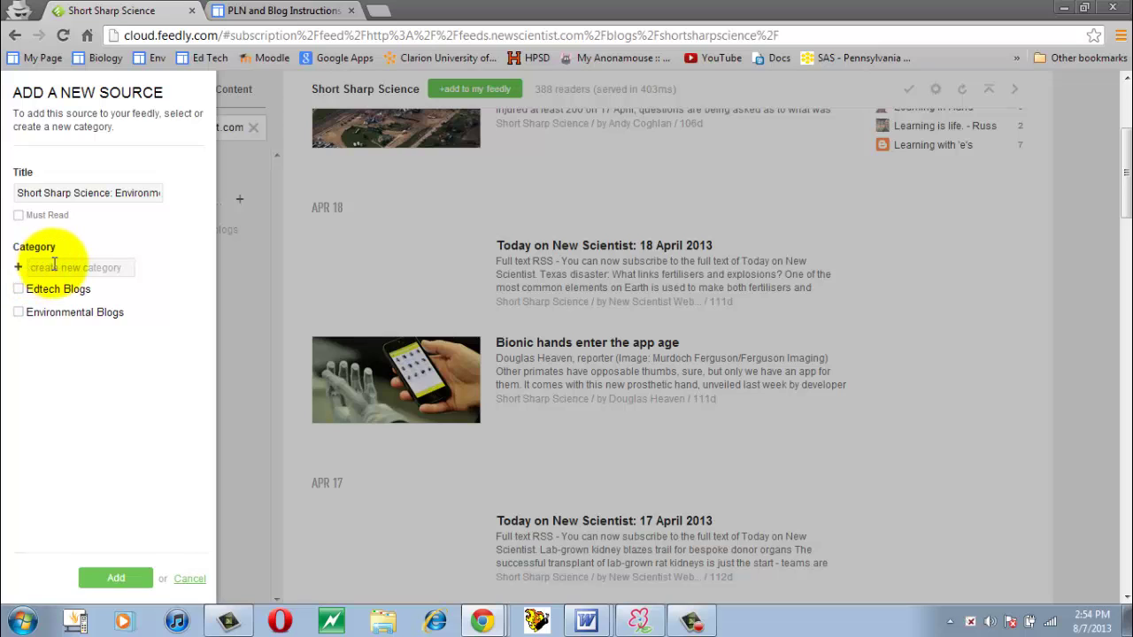
left_click(18, 314)
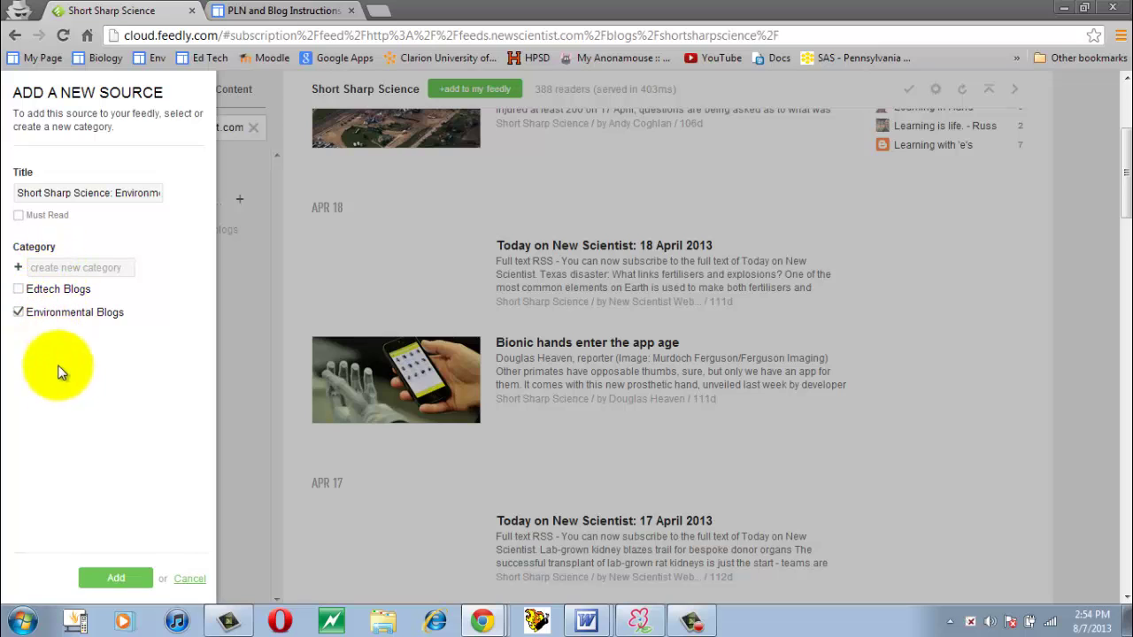
left_click(116, 581)
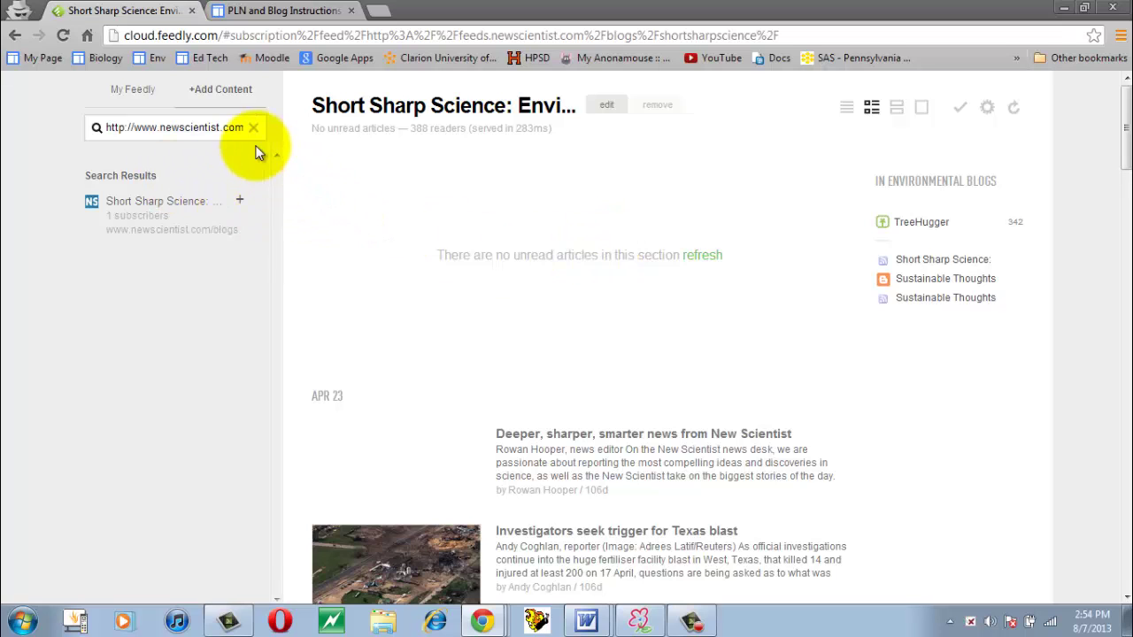
Clear the Add Content search and return to My Feedly.
left_click(253, 128)
scroll(203, 197, "down", 3)
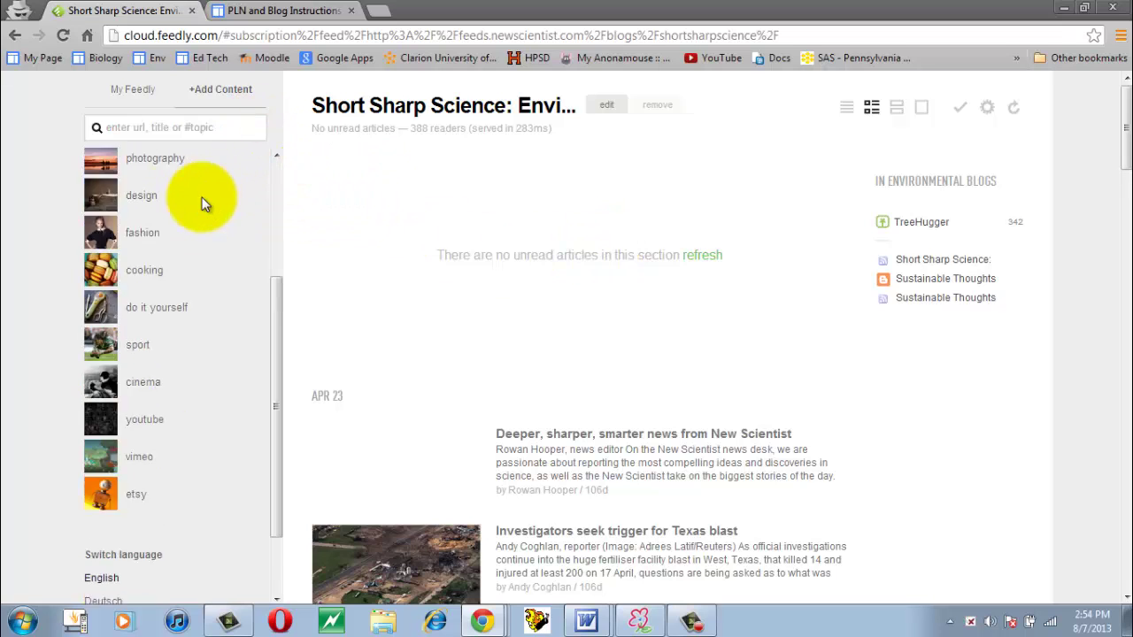
scroll(189, 177, "up", 3)
left_click(136, 89)
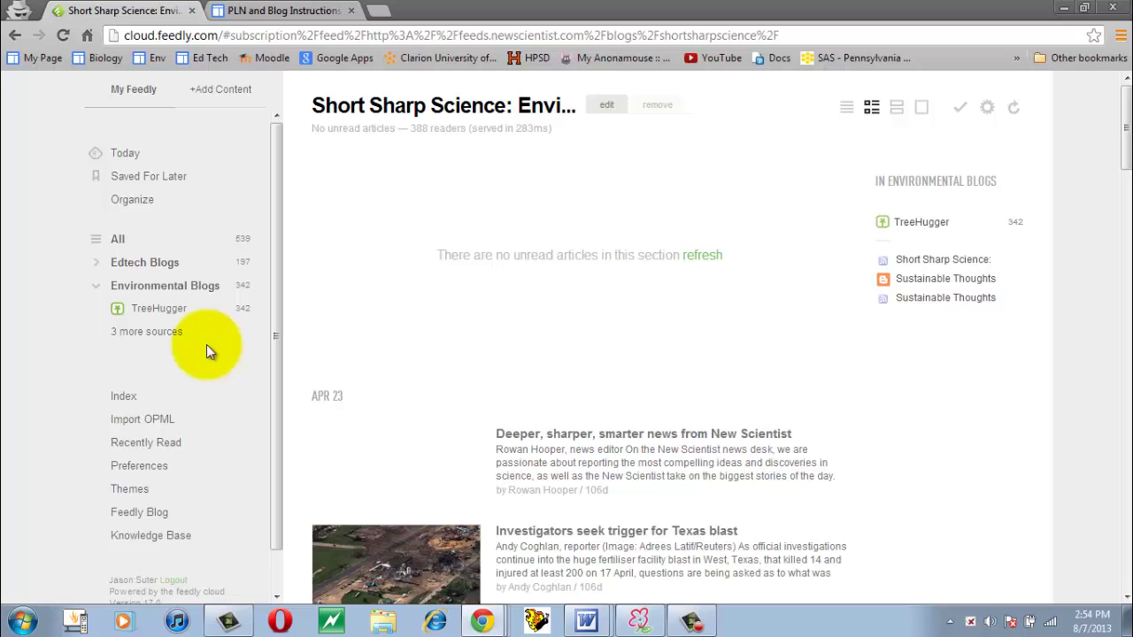
Open Environmental Blogs and scroll through its 342 unread articles.
left_click(156, 288)
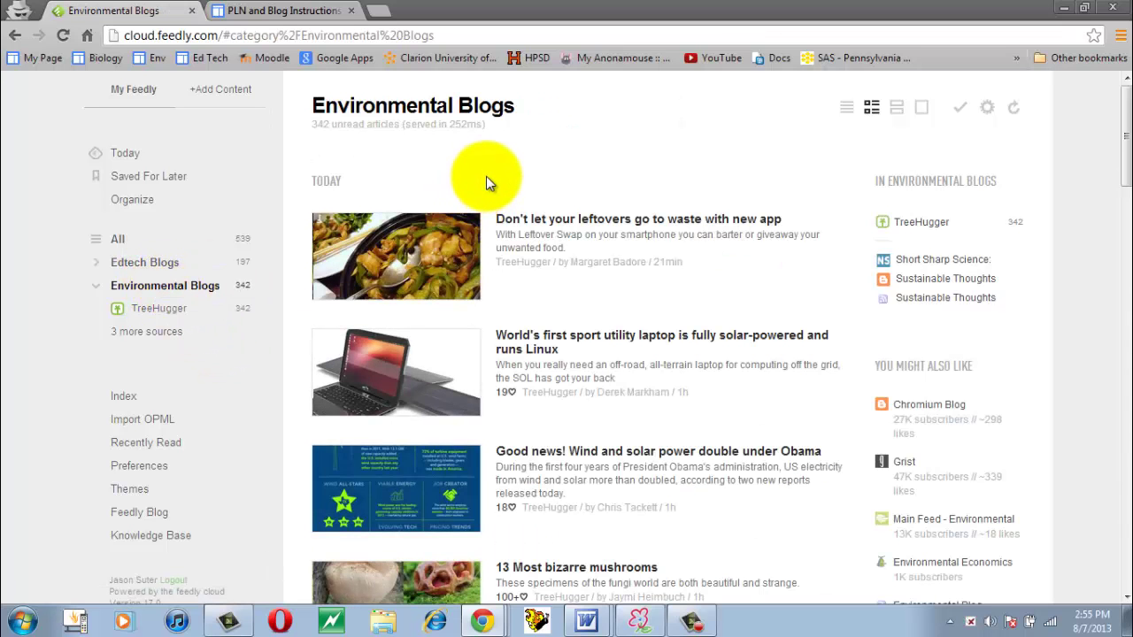
scroll(486, 182, "down", 20)
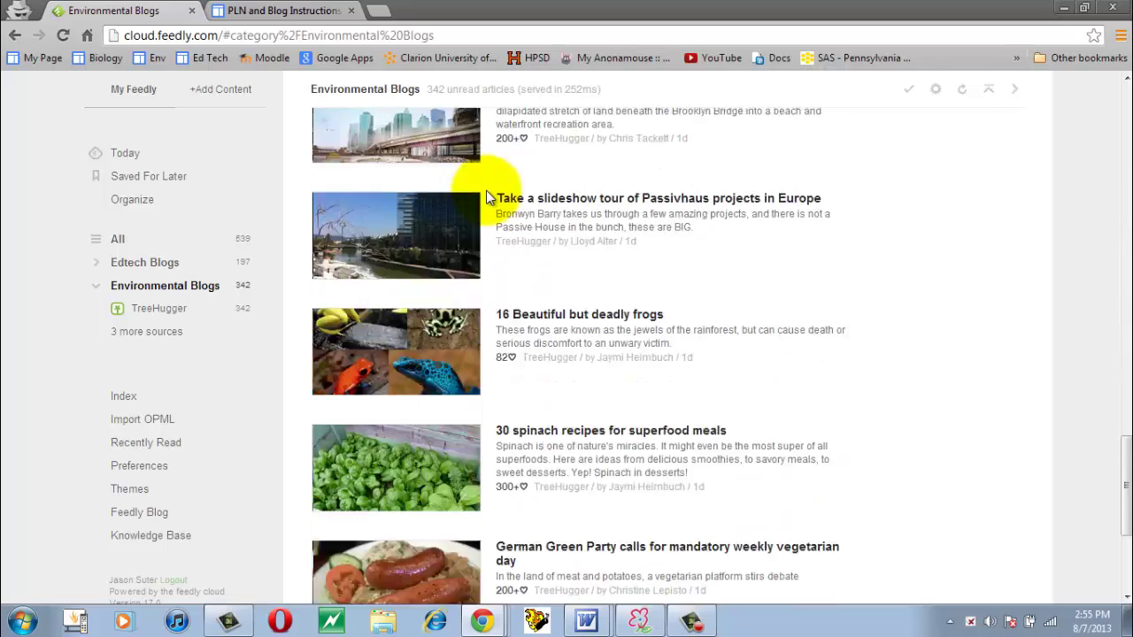
scroll(486, 191, "down", 12)
scroll(485, 195, "up", 1)
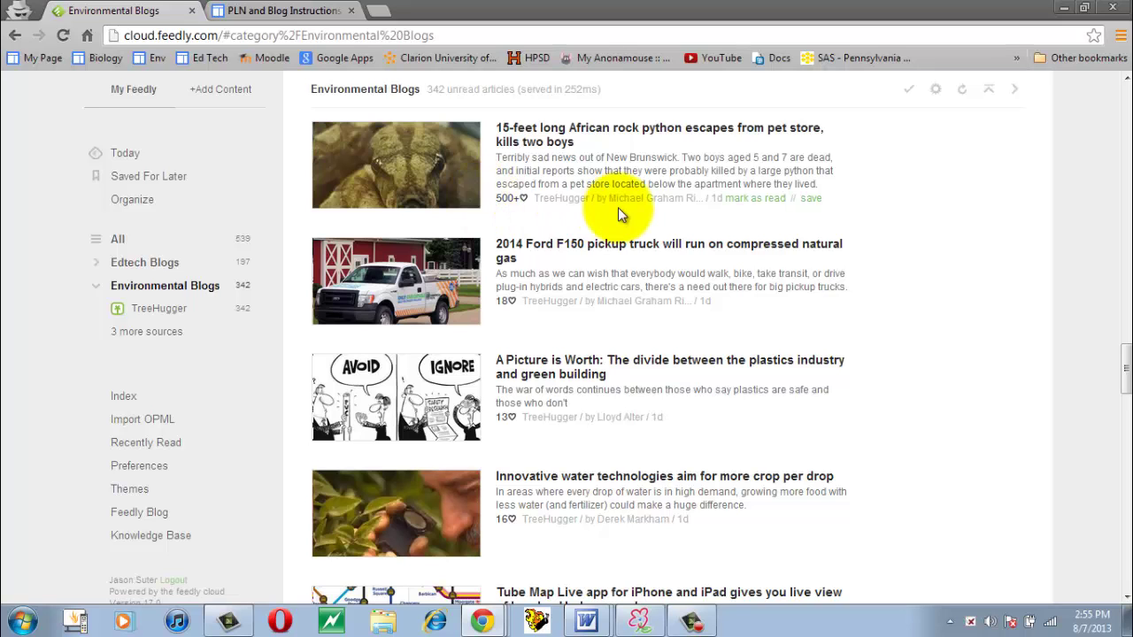
scroll(617, 212, "down", 6)
scroll(617, 216, "down", 4)
scroll(617, 216, "up", 2)
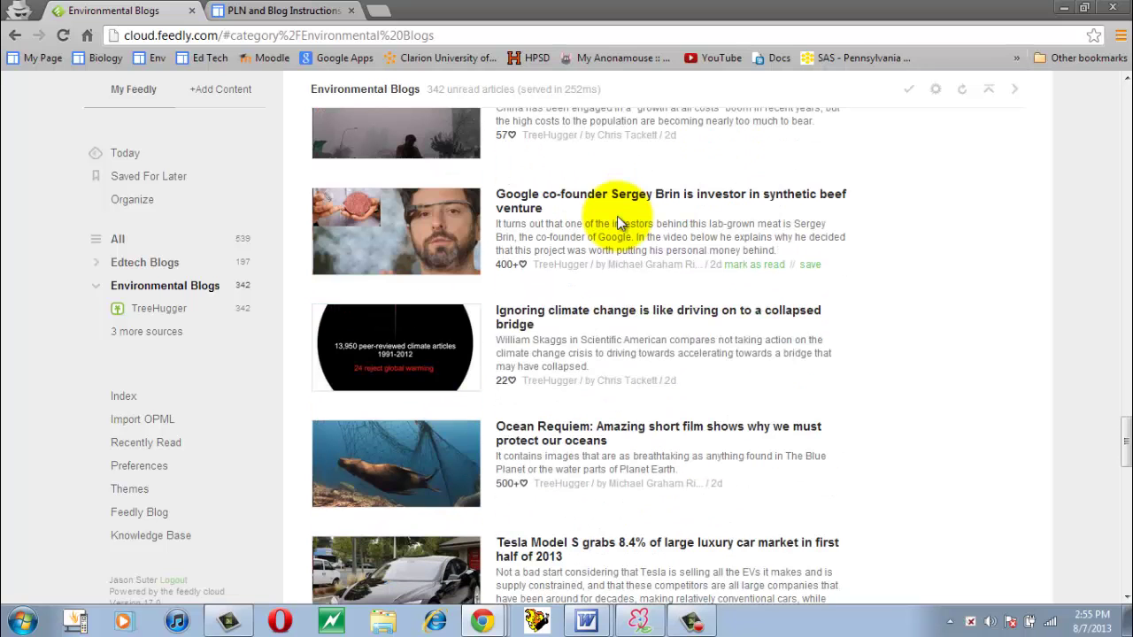
scroll(617, 217, "down", 15)
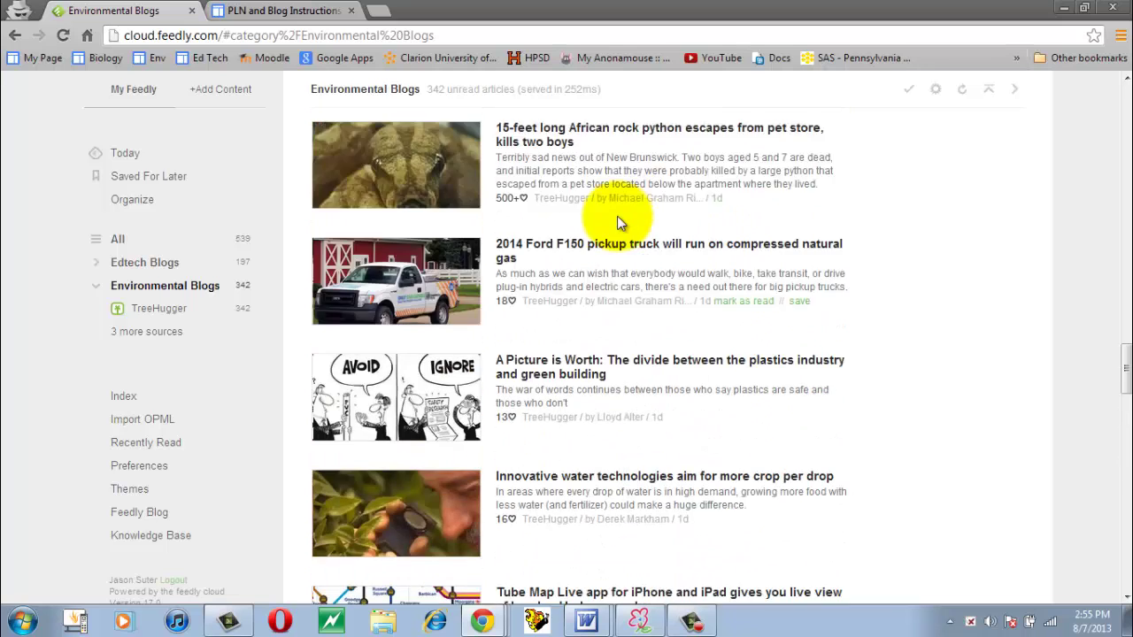